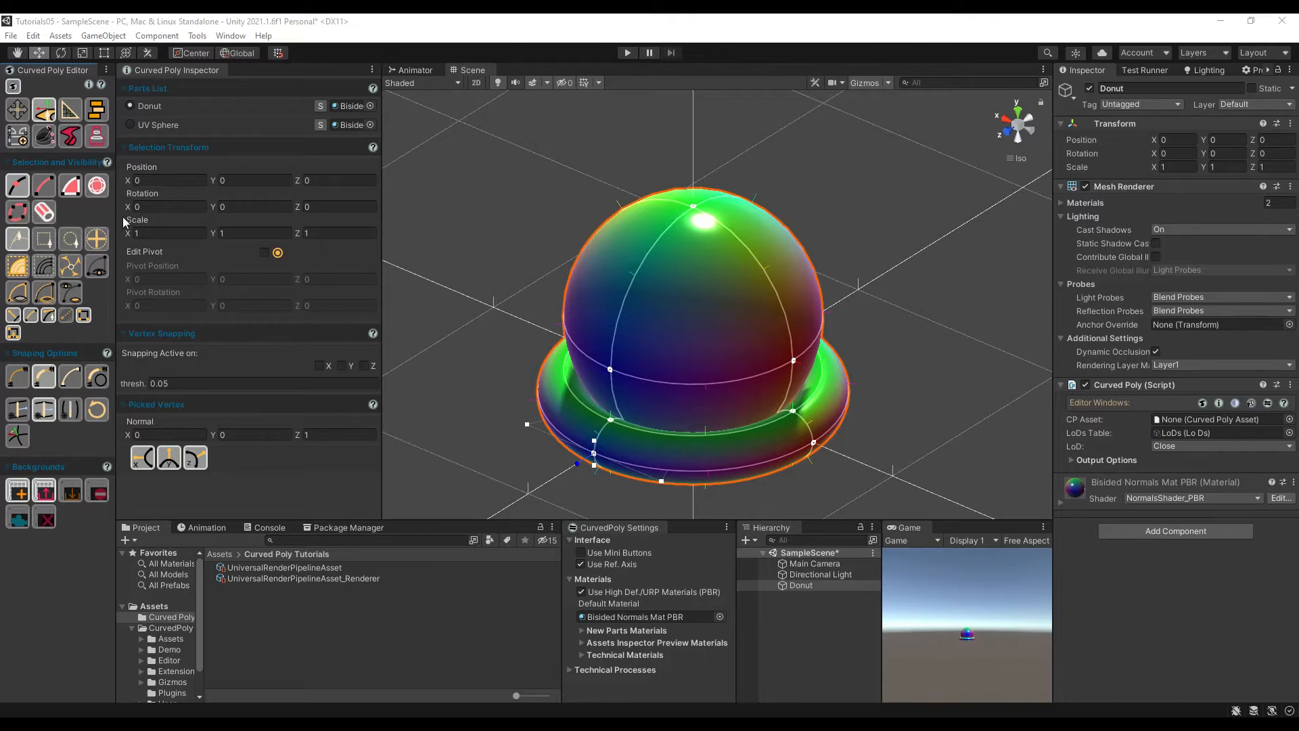
Pick individual sphere vertices, move the equator vertex about 0.38 along X, and undo the move
left_click_drag(117, 216, 122, 215)
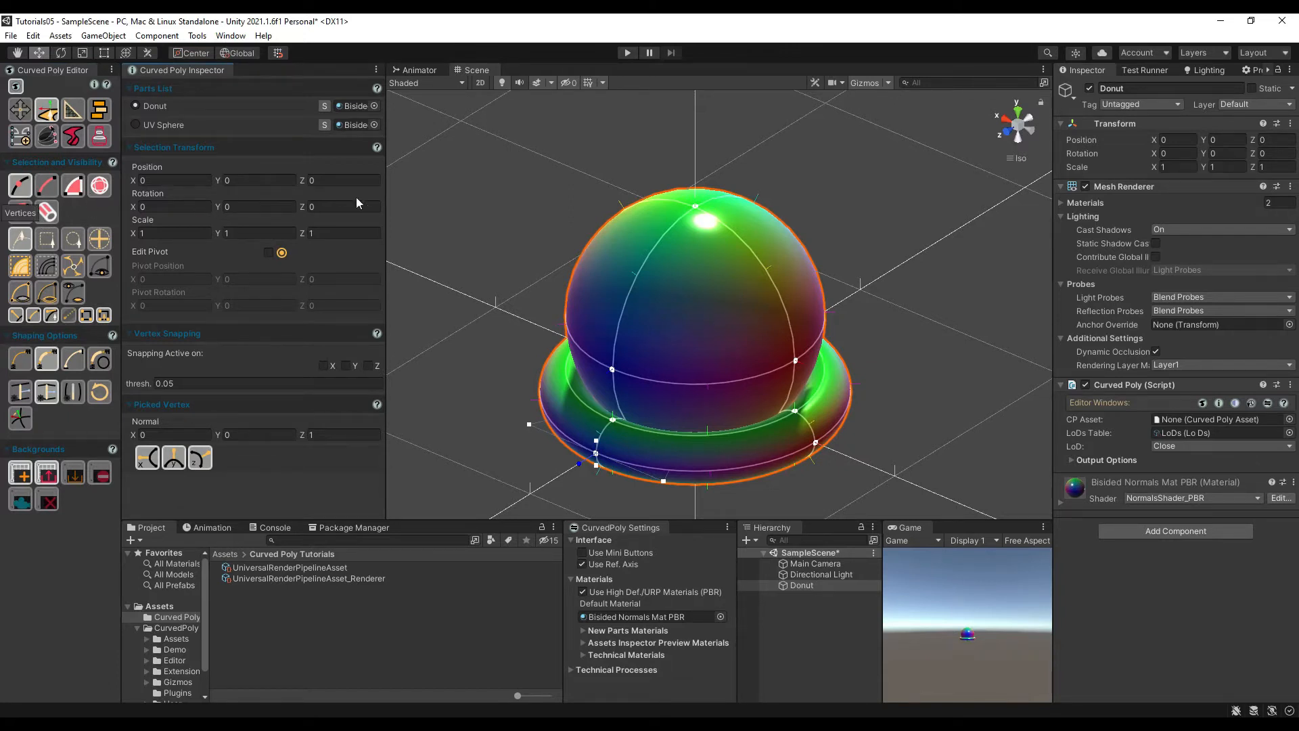
left_click(696, 207)
left_click(612, 368)
left_click(797, 361)
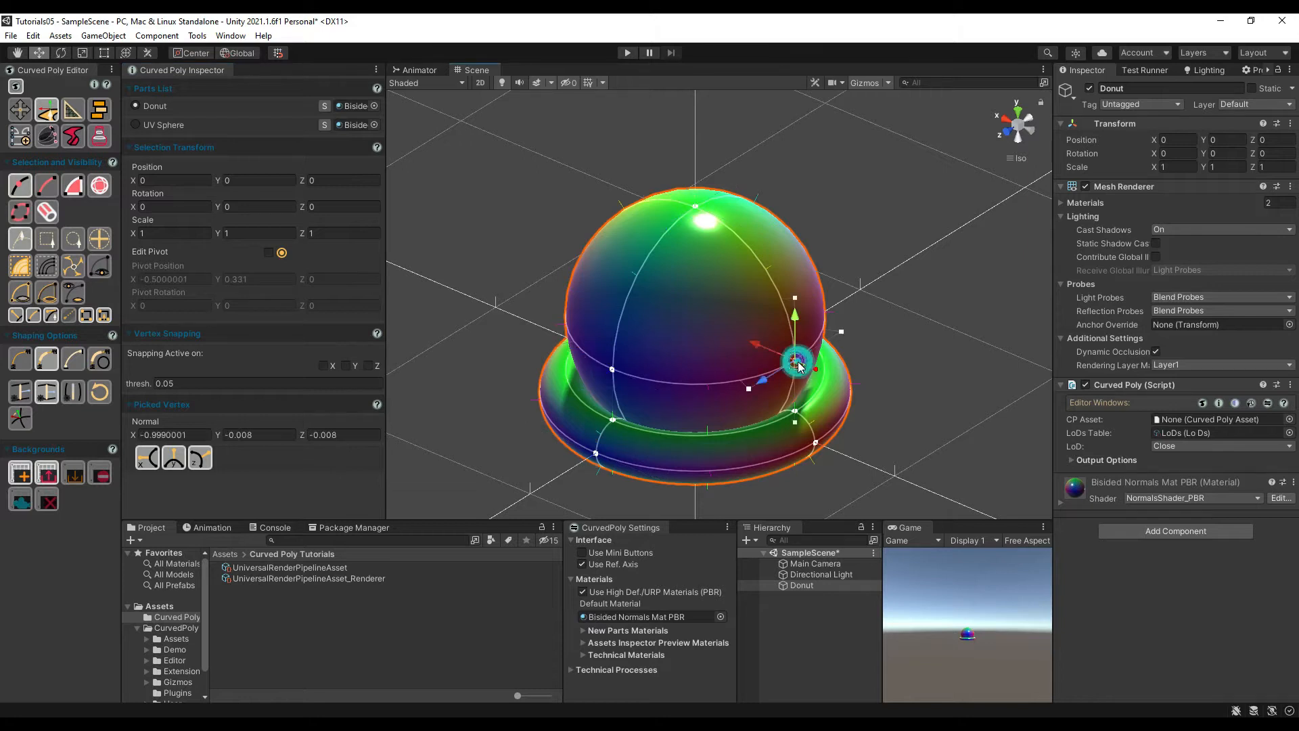
left_click_drag(759, 343, 684, 298)
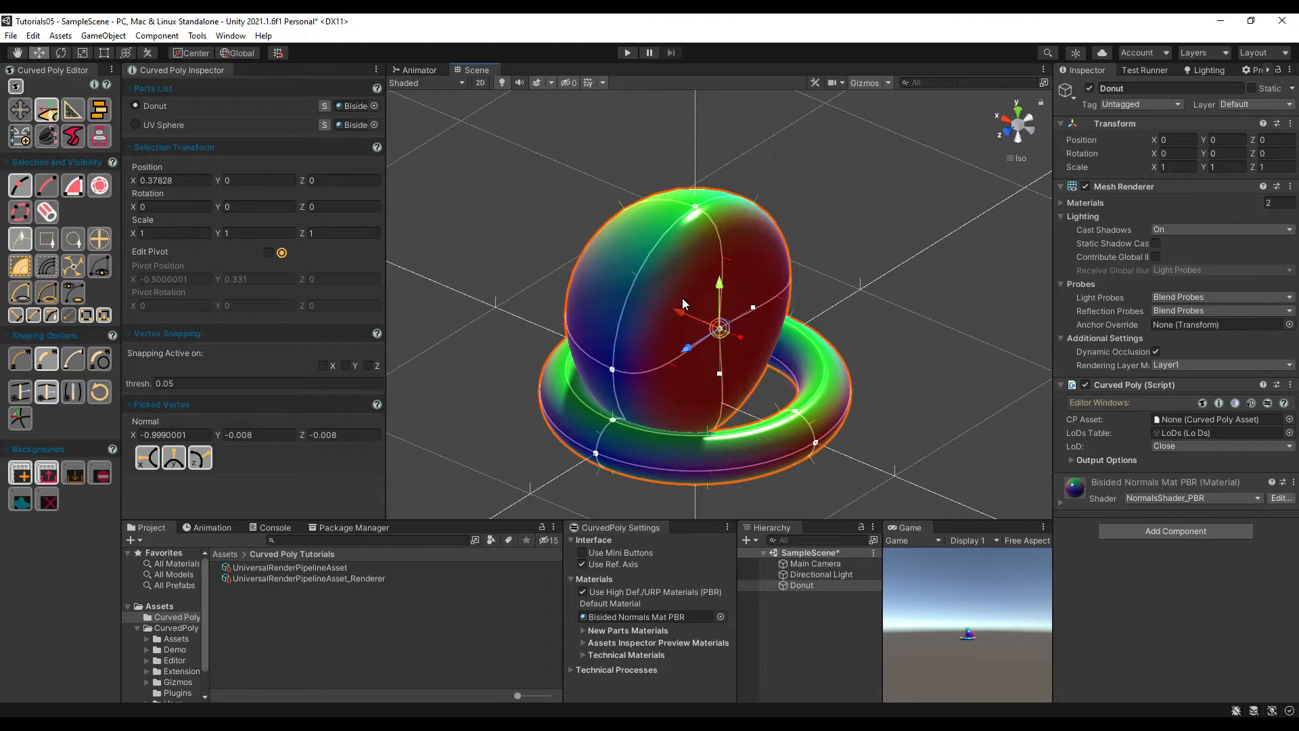
key("ctrl+z")
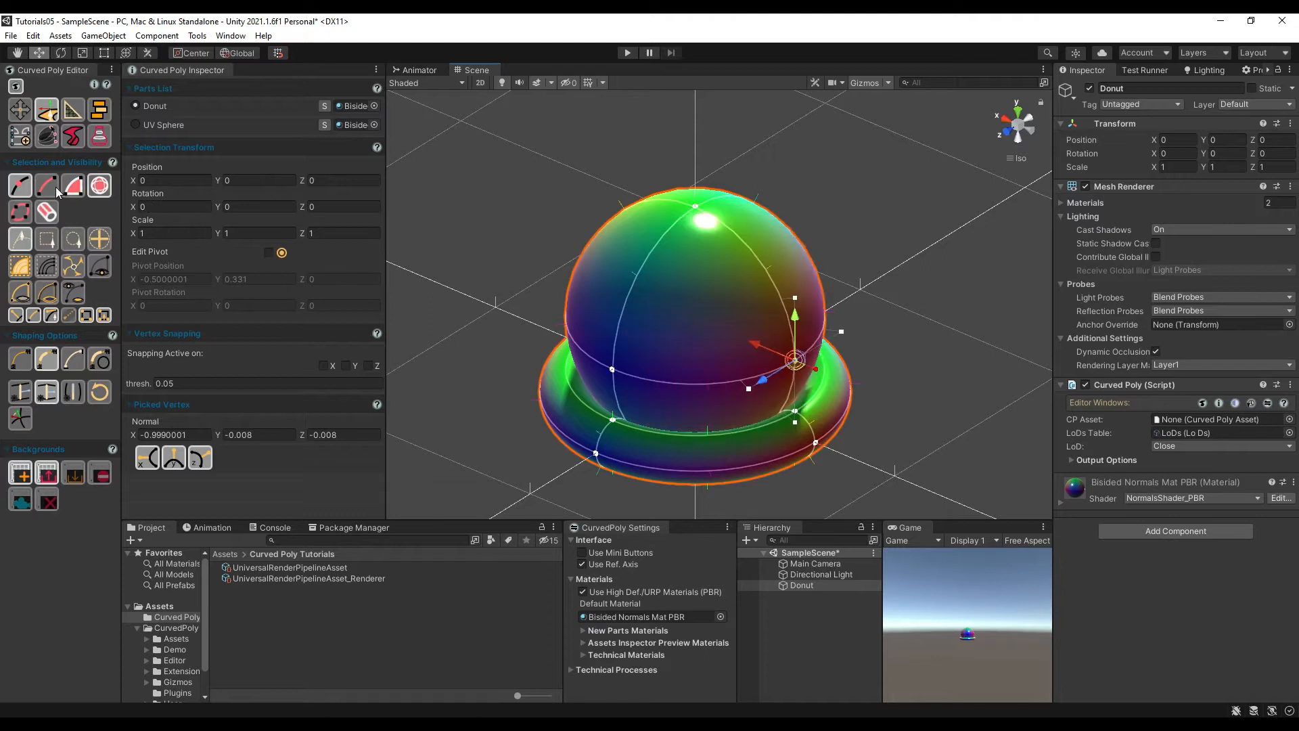
Switch to edge selection and try moving one of the sphere's upper front edges
left_click(47, 185)
left_click(627, 299)
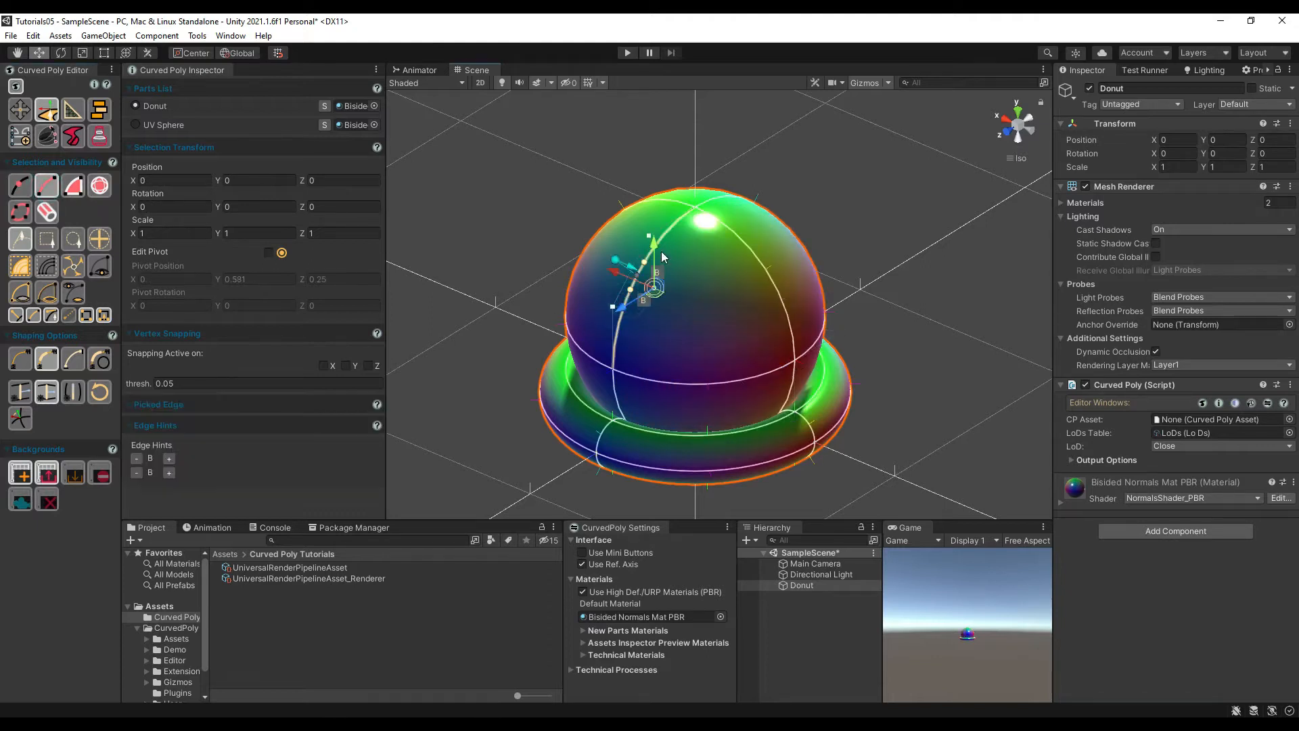
left_click_drag(652, 246, 708, 285)
Switch to polygon selection, try raising the sphere's upper front polygon, and restore the original shape
left_click(68, 190)
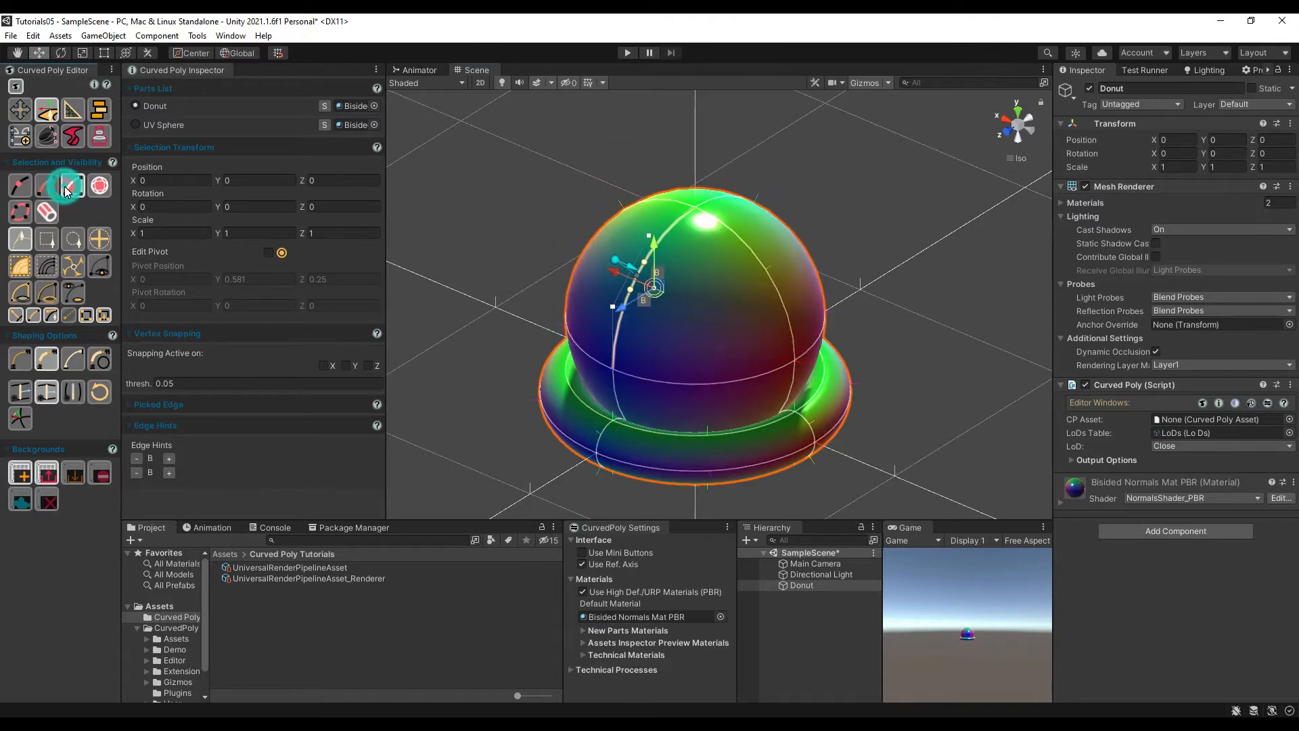
left_click(715, 330)
left_click_drag(718, 334, 705, 291)
left_click(722, 244)
key("ctrl+z")
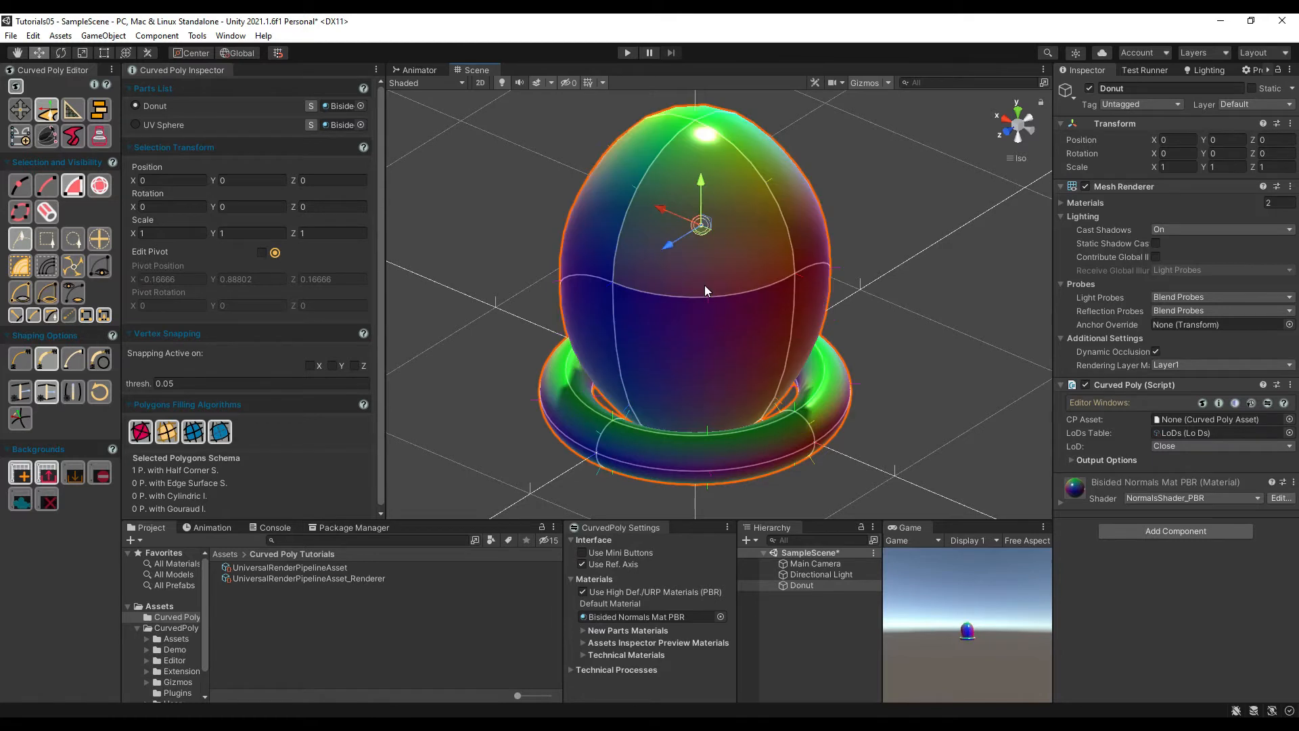
key("ctrl+y")
key("ctrl+y")
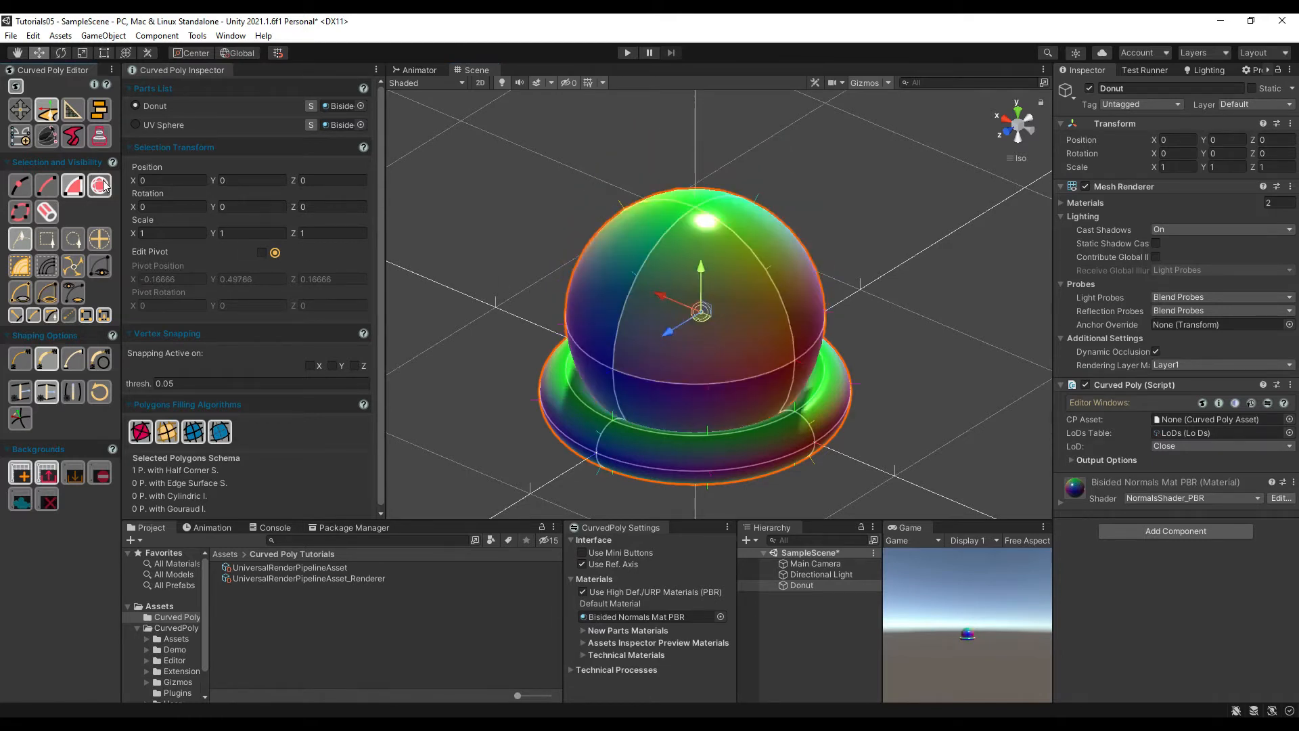
Switch to edge-loop selection and select loops on the sphere and the donut one after another
left_click(19, 214)
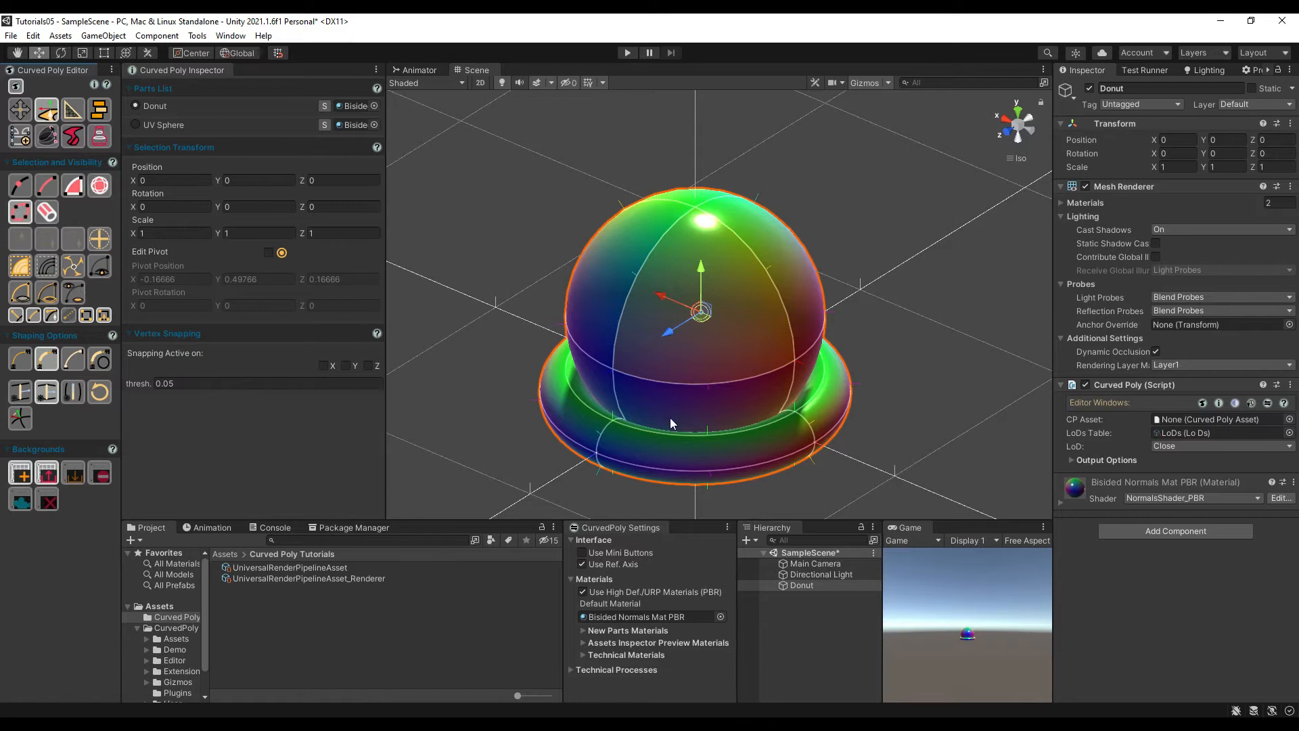
left_click(685, 387)
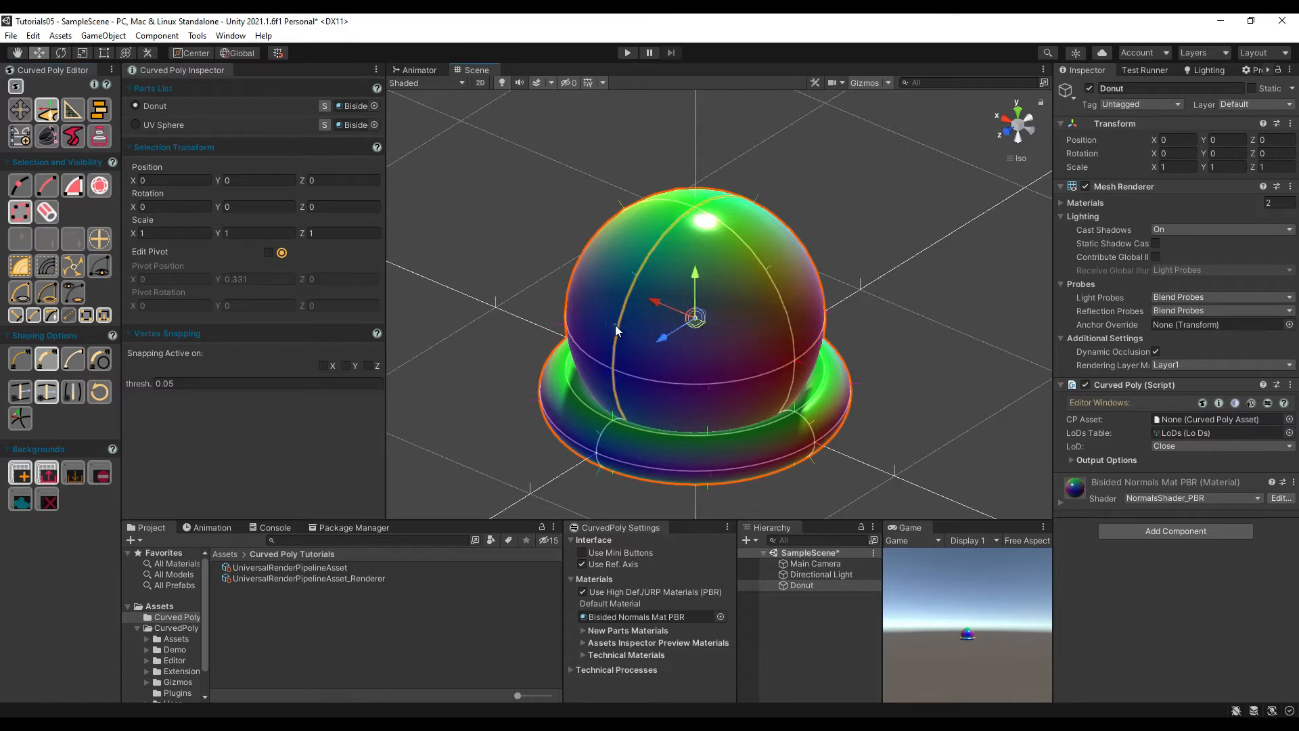
left_click(590, 411)
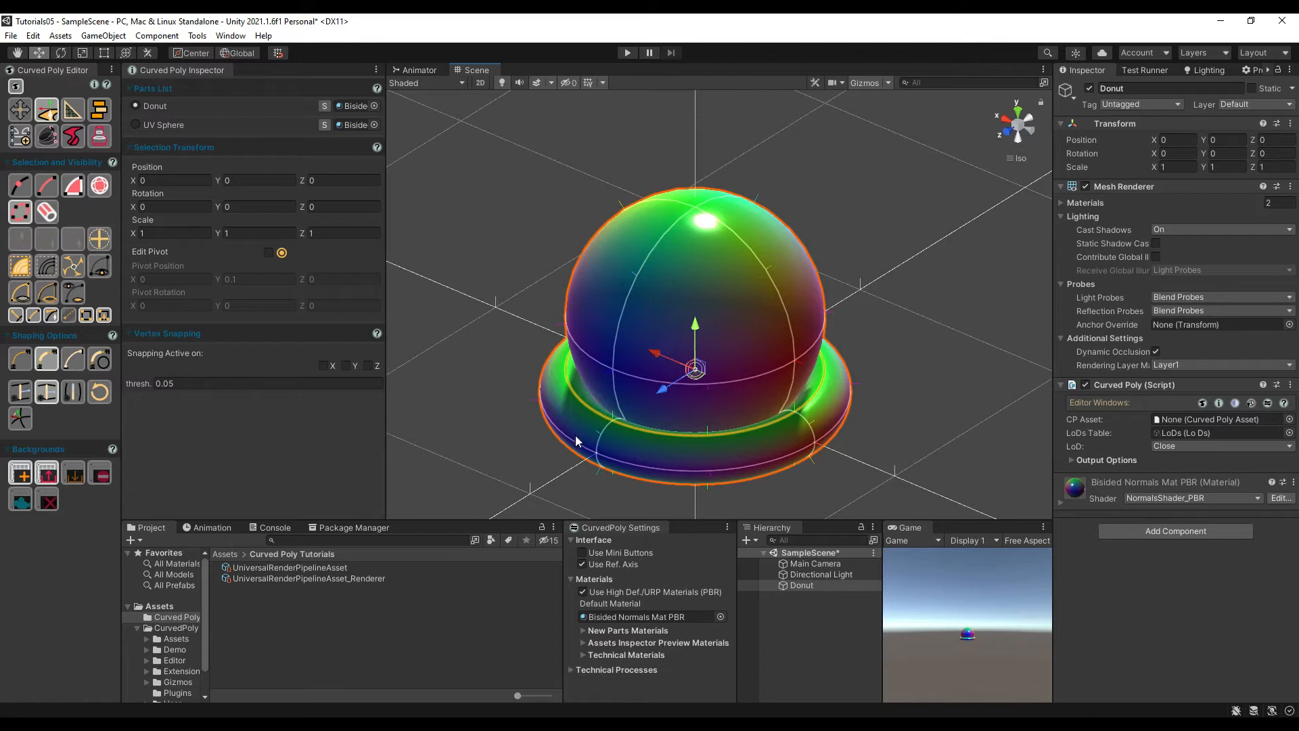
left_click(569, 440)
left_click(602, 428)
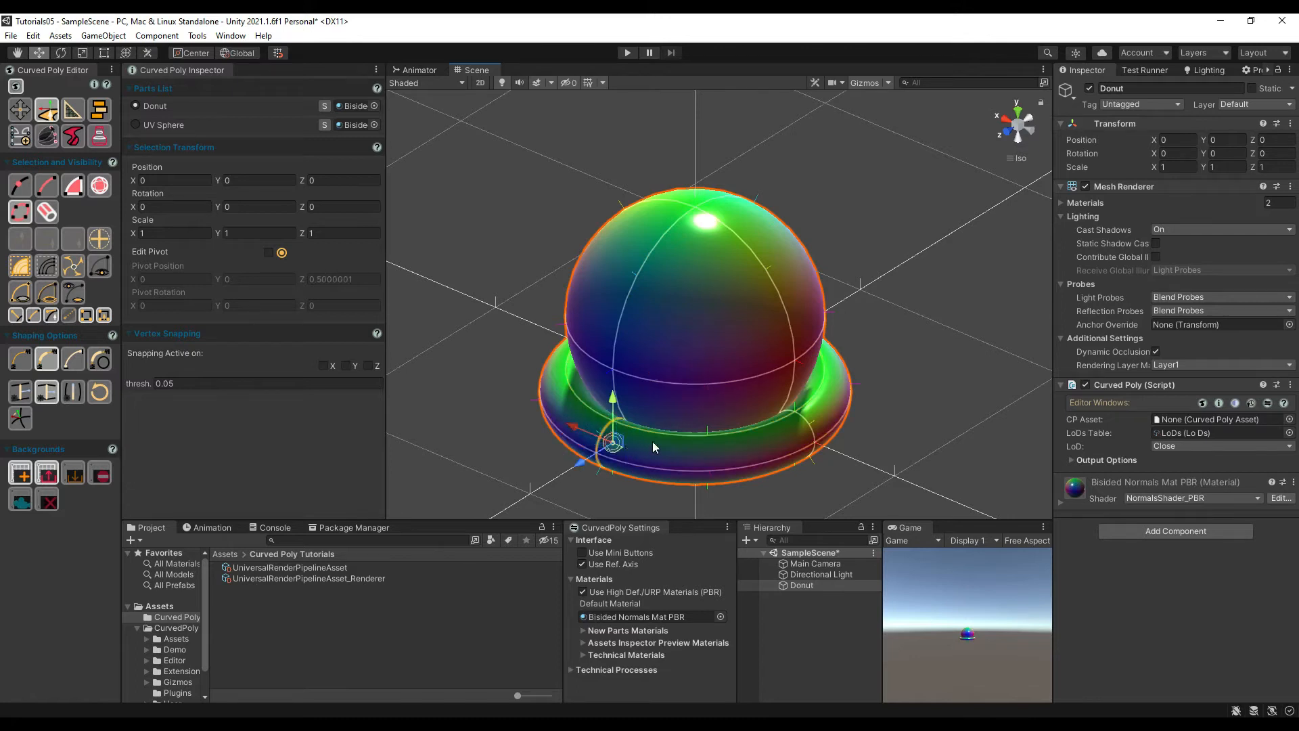
Scale the donut's outer edge loop uniformly to about 0.8, and undo the scaling
left_click(739, 469)
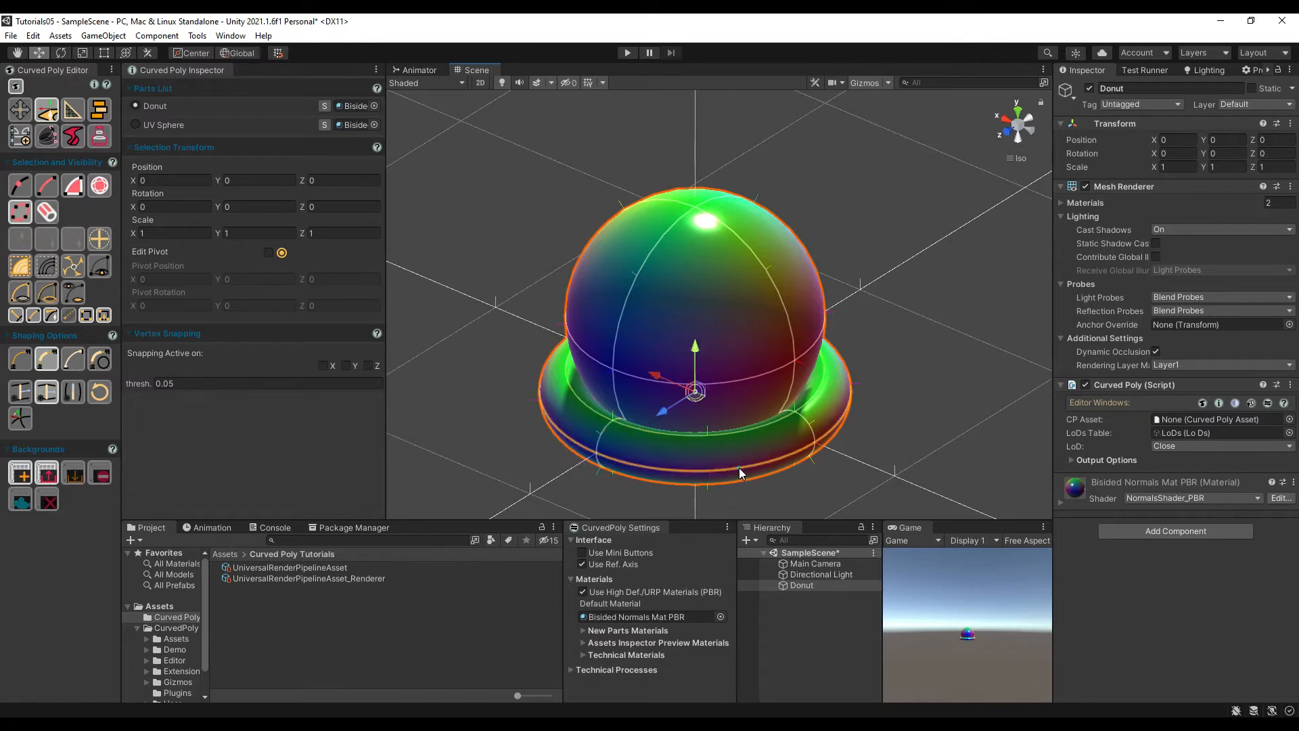
key("r")
mouse_move(695, 391)
left_mouse_down()
mouse_move(729, 397)
mouse_move(684, 399)
left_mouse_up()
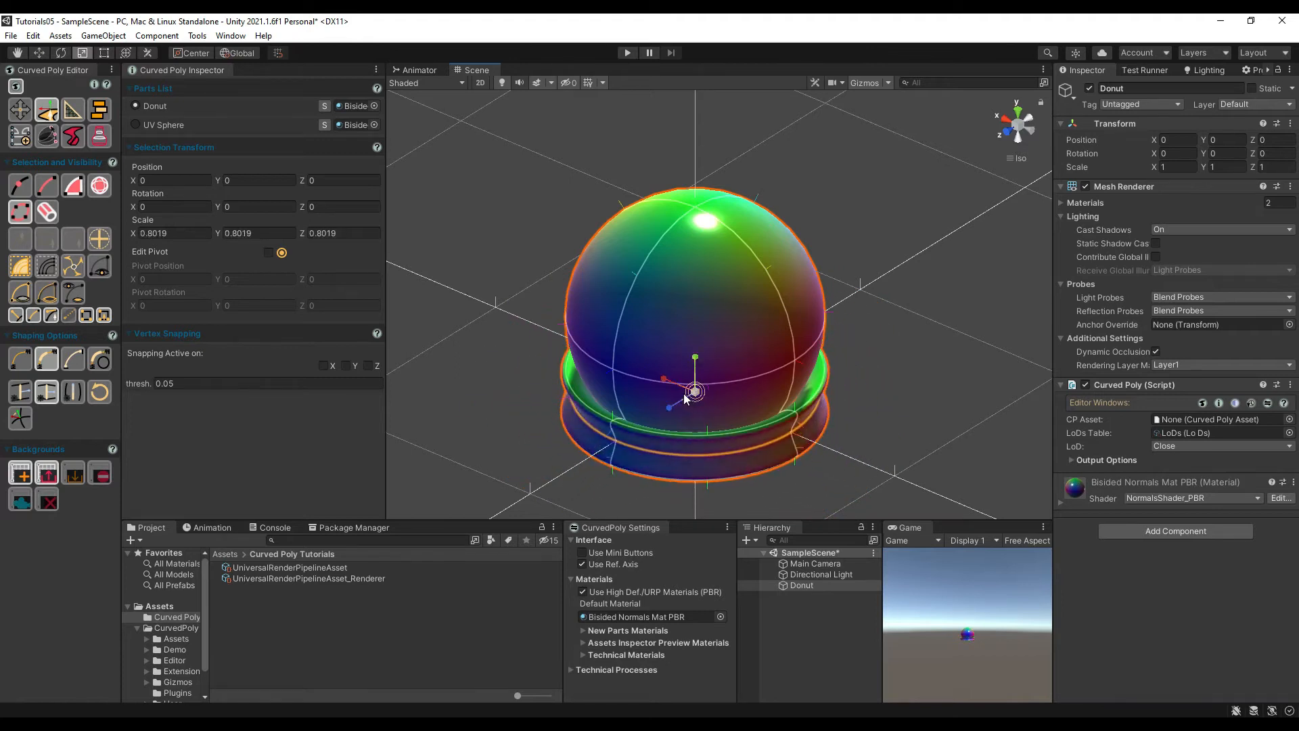
key("ctrl+z")
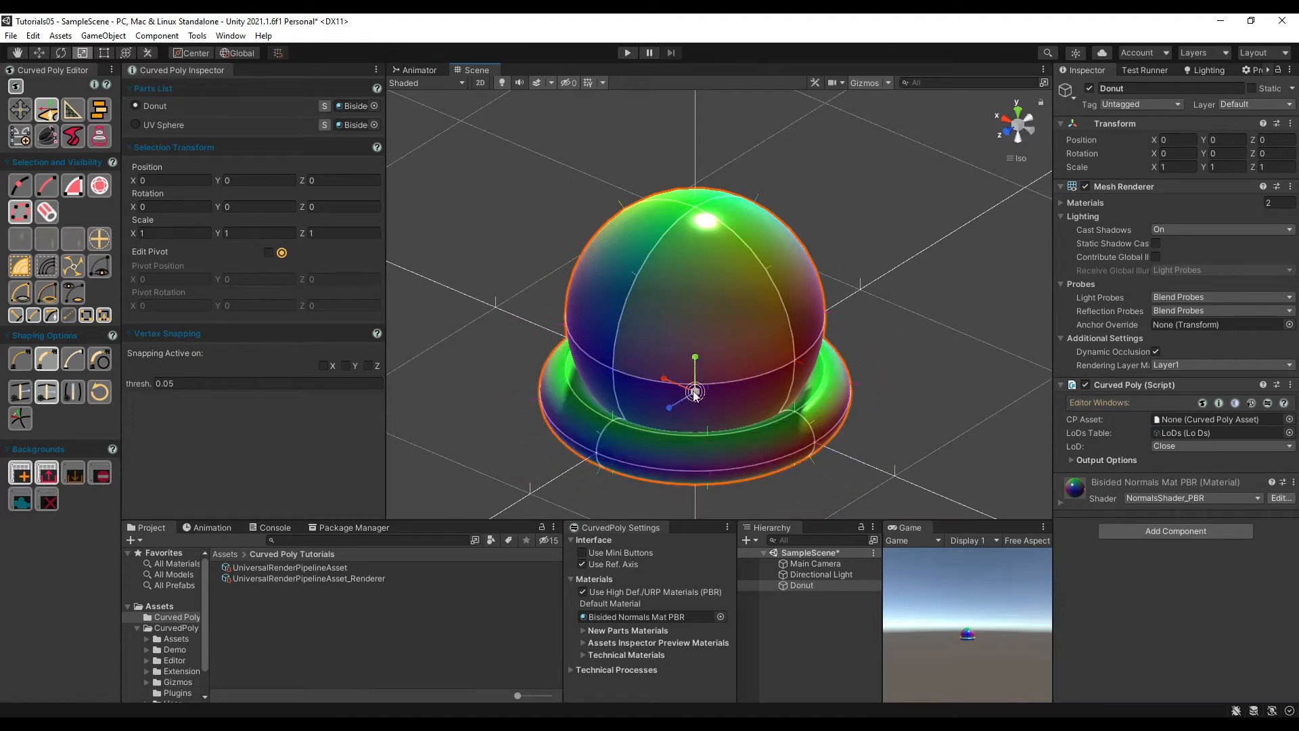
Switch to Rings selection and select different polygon rings on the sphere and around the donut
left_click(51, 216)
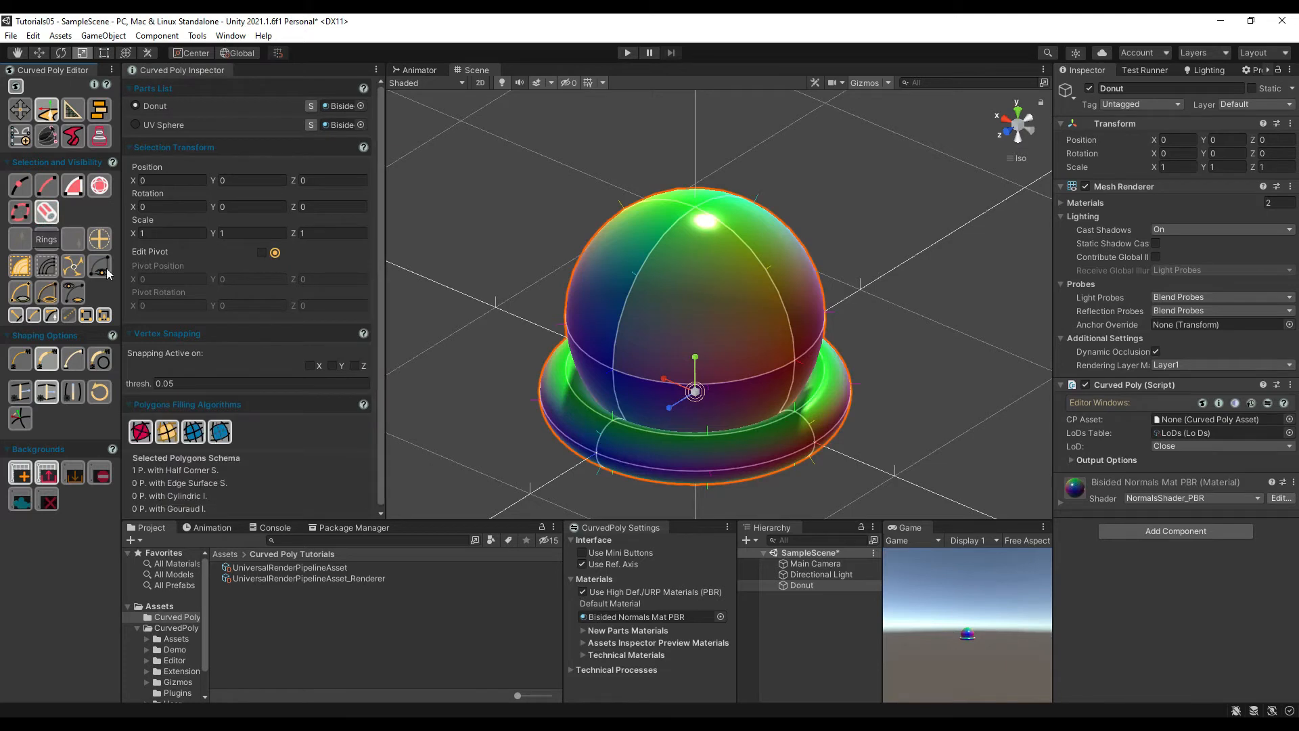
left_click(637, 379)
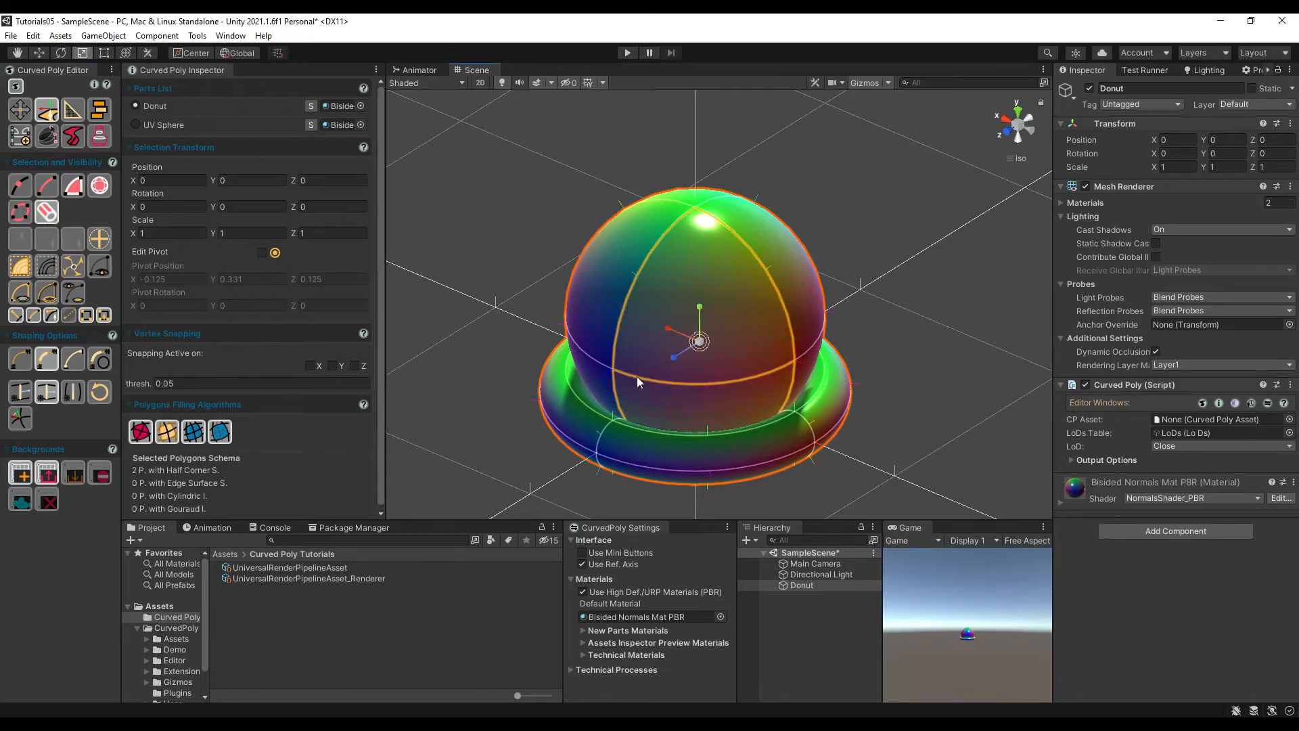
left_click(603, 437)
left_click_drag(764, 474, 603, 414, "alt")
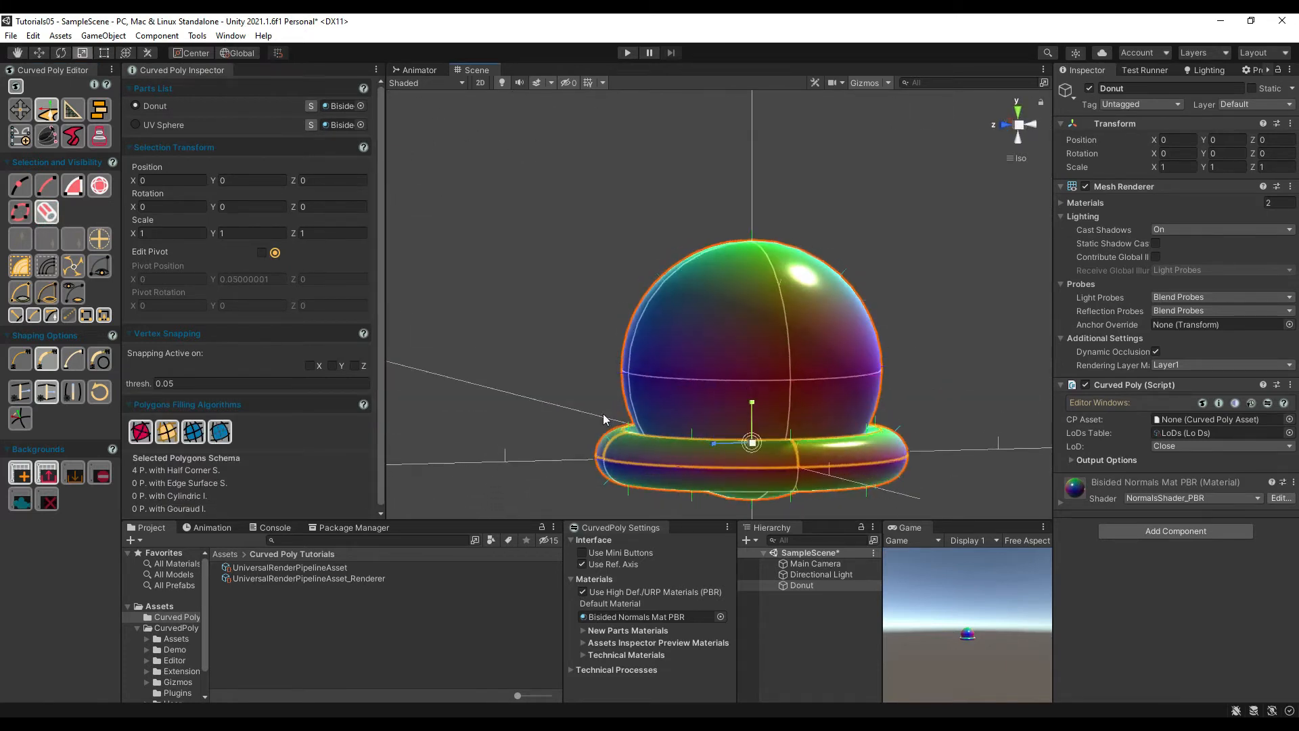
left_click(610, 477)
left_click_drag(798, 399, 797, 473, "alt")
left_click(688, 421)
left_click(704, 412)
Move one donut ring segment about -0.19 in X and -0.23 in Z, shift a neighbouring segment, and undo both moves
left_click_drag(765, 432, 744, 413, "alt")
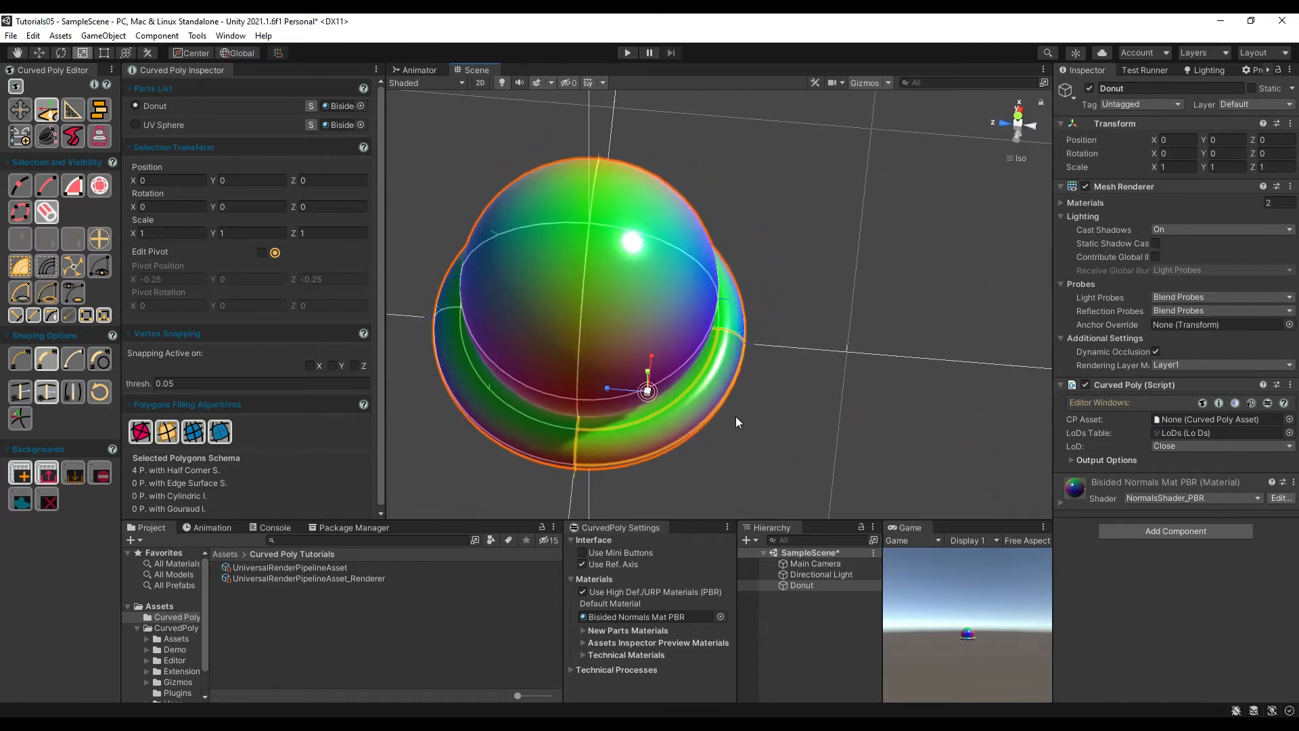
key("w")
left_click_drag(659, 400, 714, 447)
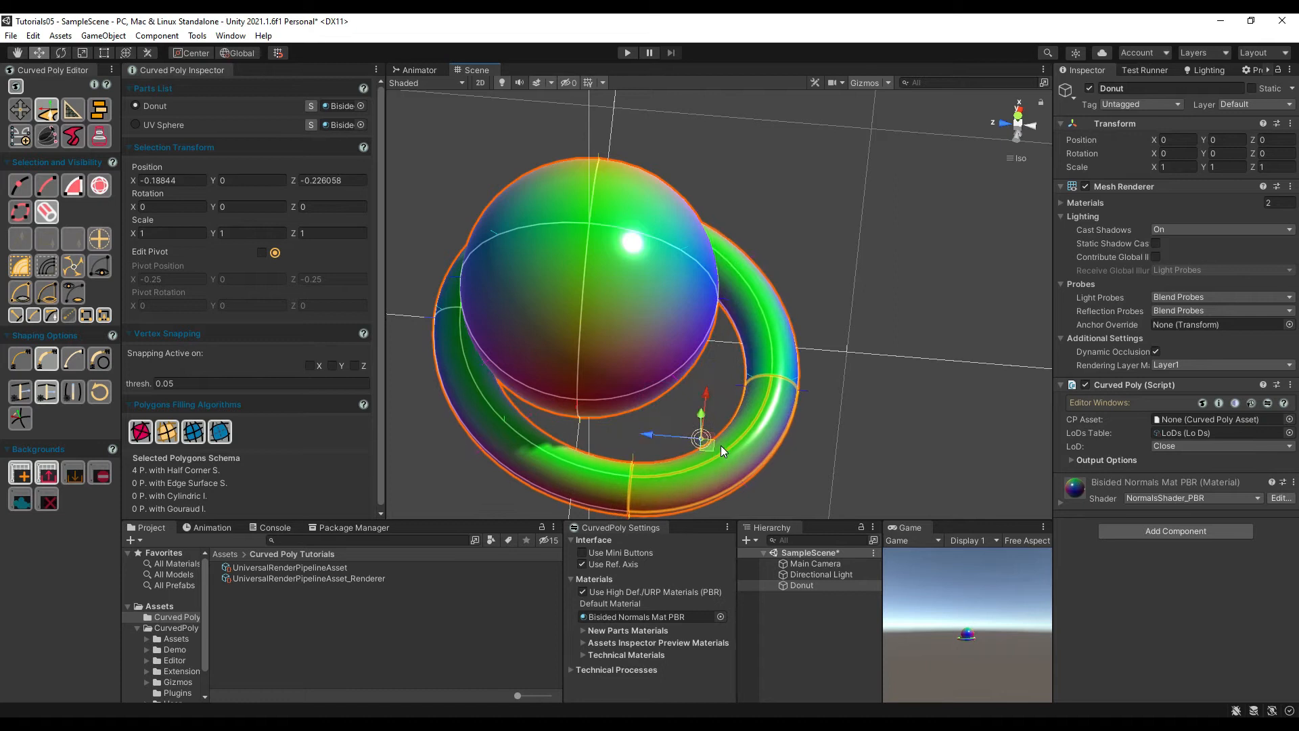
left_click(542, 452)
left_click_drag(532, 424, 452, 436)
scroll(661, 381, "down", 3)
key("ctrl+z")
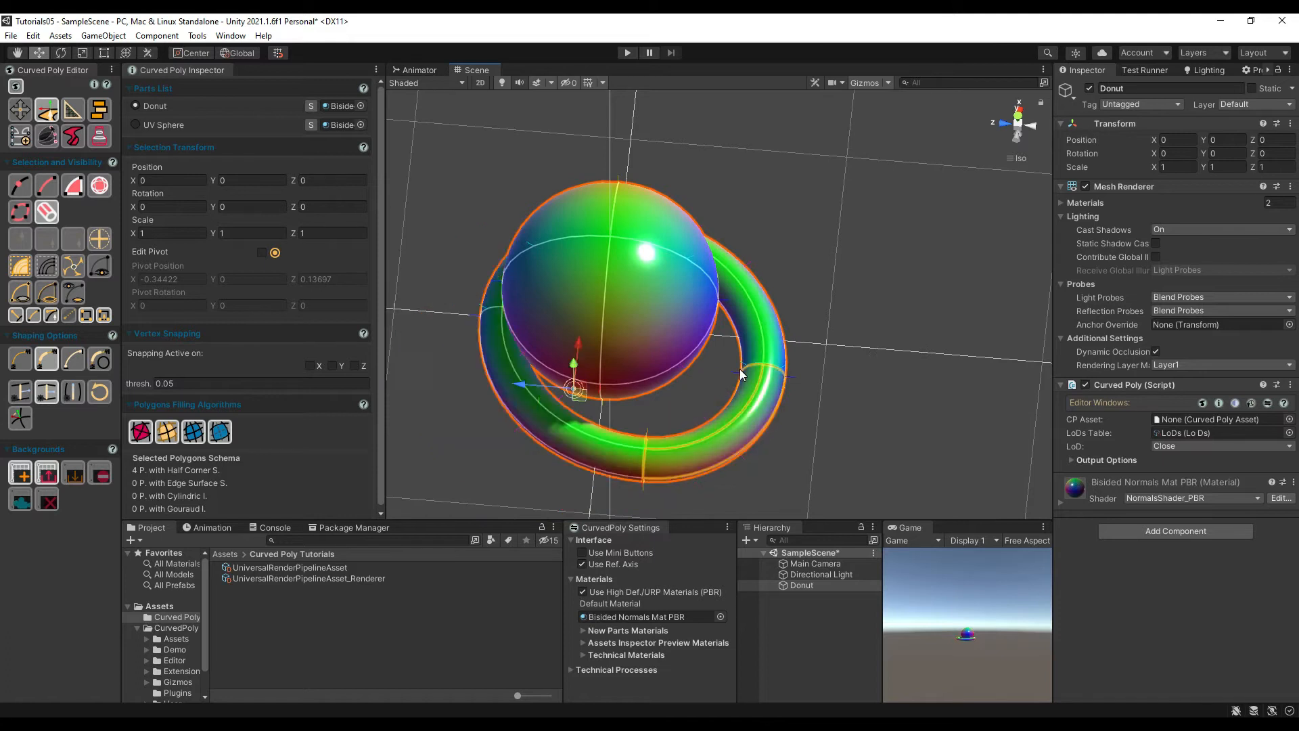
key("ctrl+z")
Switch to Parts selection, raise the UV Sphere part about 0.52 along Y, and undo the move
left_click_drag(721, 437, 715, 355, "alt")
middle_click_drag(656, 378, 714, 380)
left_click_drag(716, 385, 842, 475, "alt")
scroll(740, 437, "up", 2)
middle_click_drag(699, 429, 742, 402)
left_click_drag(701, 441, 672, 424, "alt")
middle_click_drag(676, 403, 674, 377)
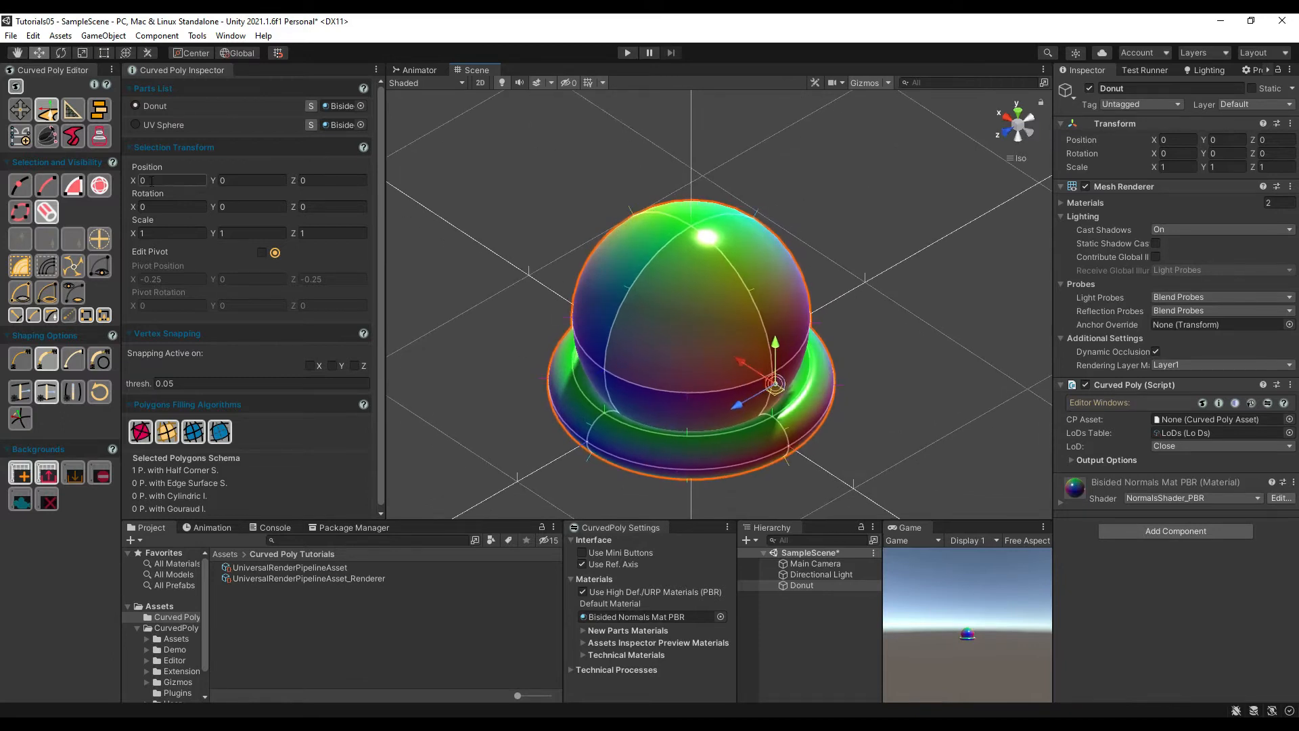
left_click(101, 186)
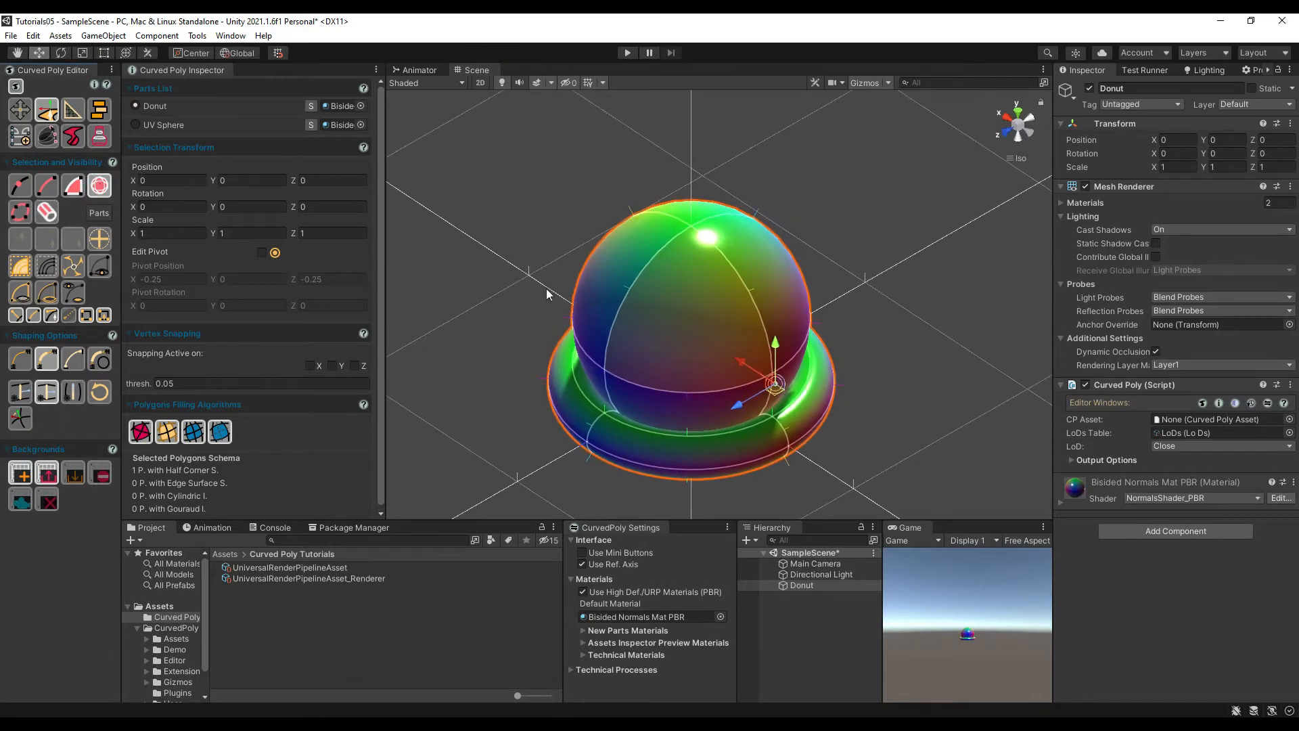
left_click(688, 278)
left_click_drag(691, 277, 691, 180)
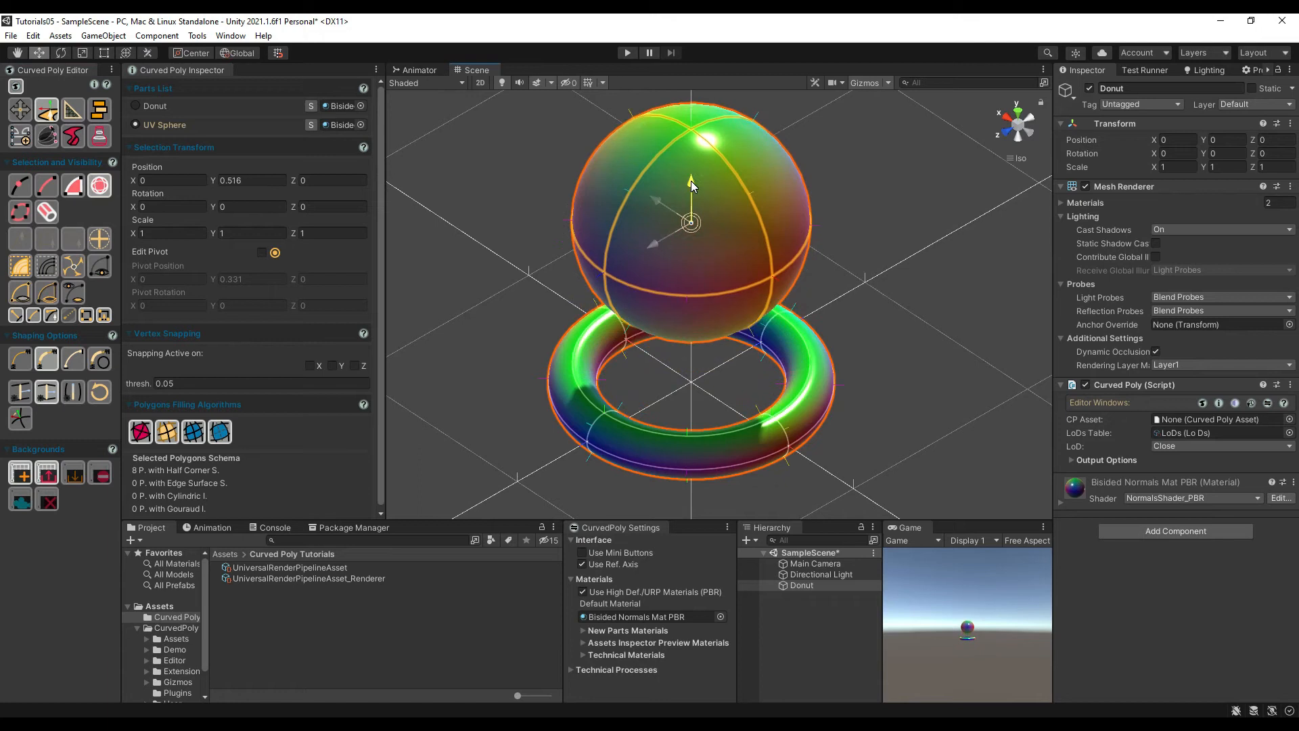
key("ctrl+z")
Lower the Donut part about 0.43 along Y, and undo the move
left_click(764, 448)
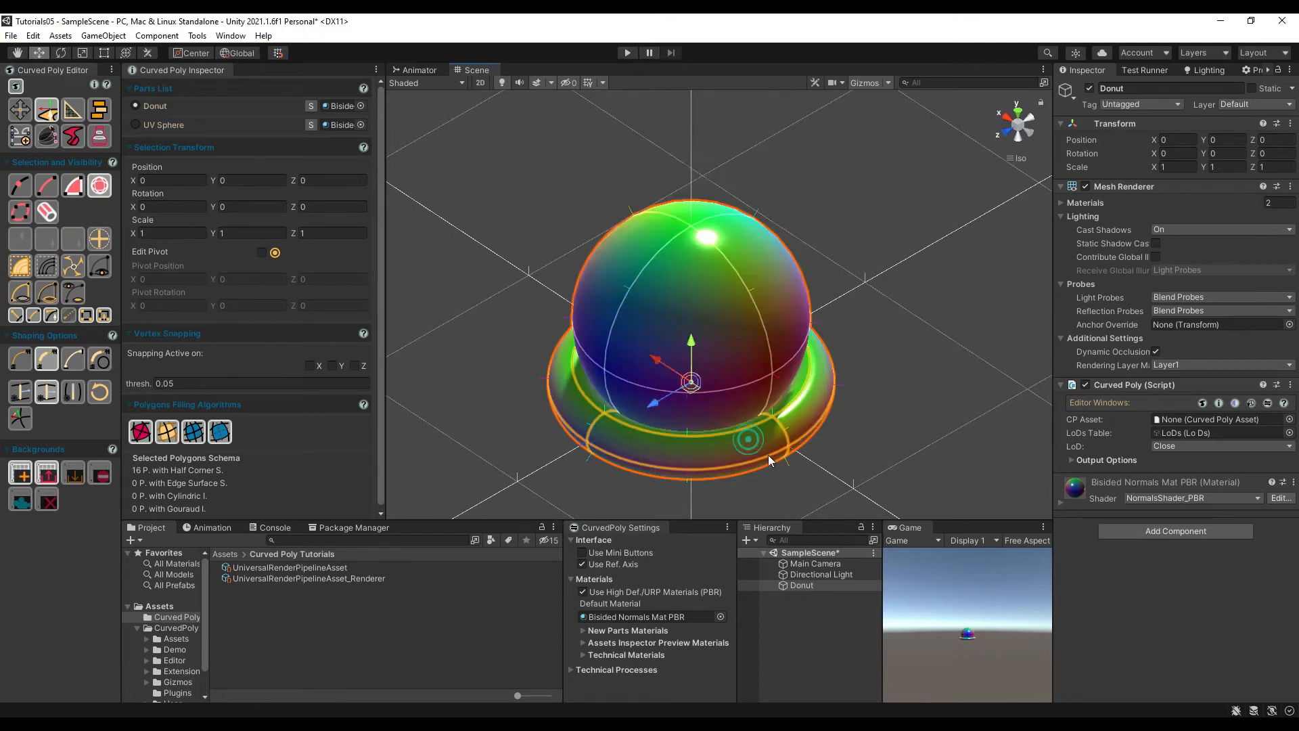
left_click_drag(692, 342, 761, 446)
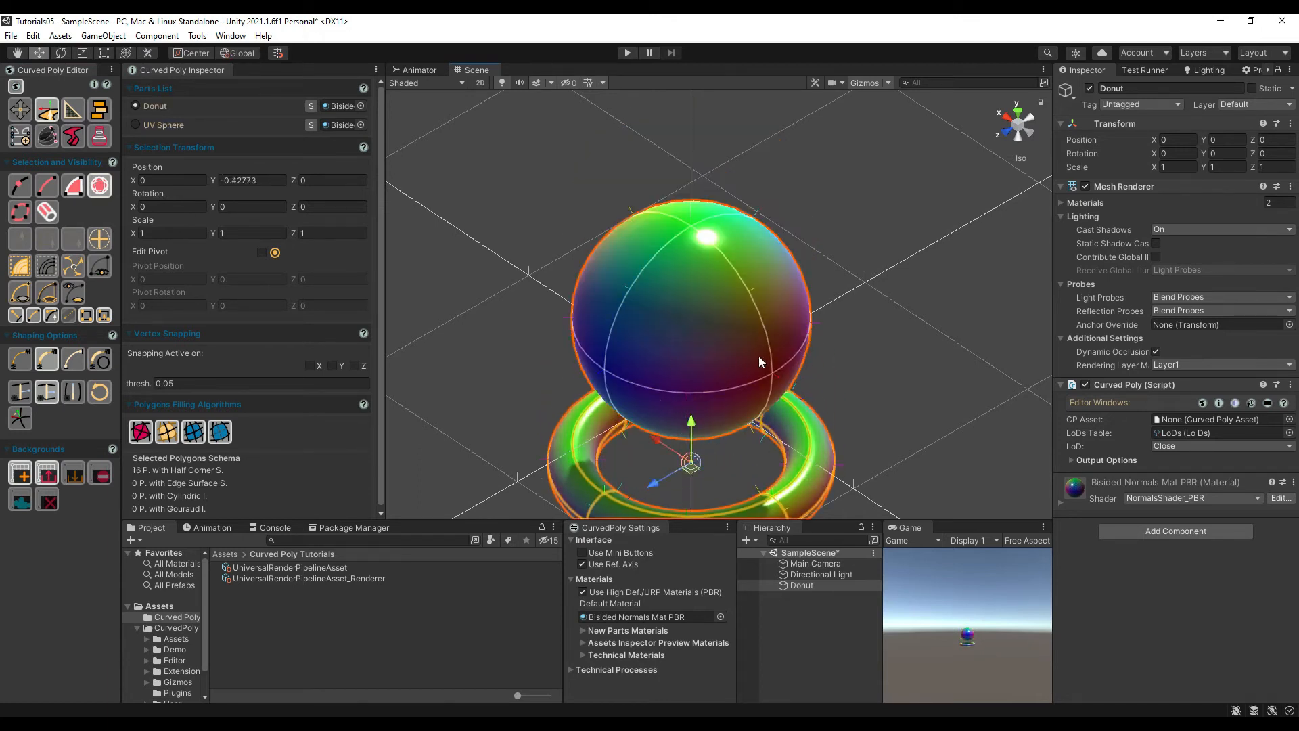
key("ctrl+z")
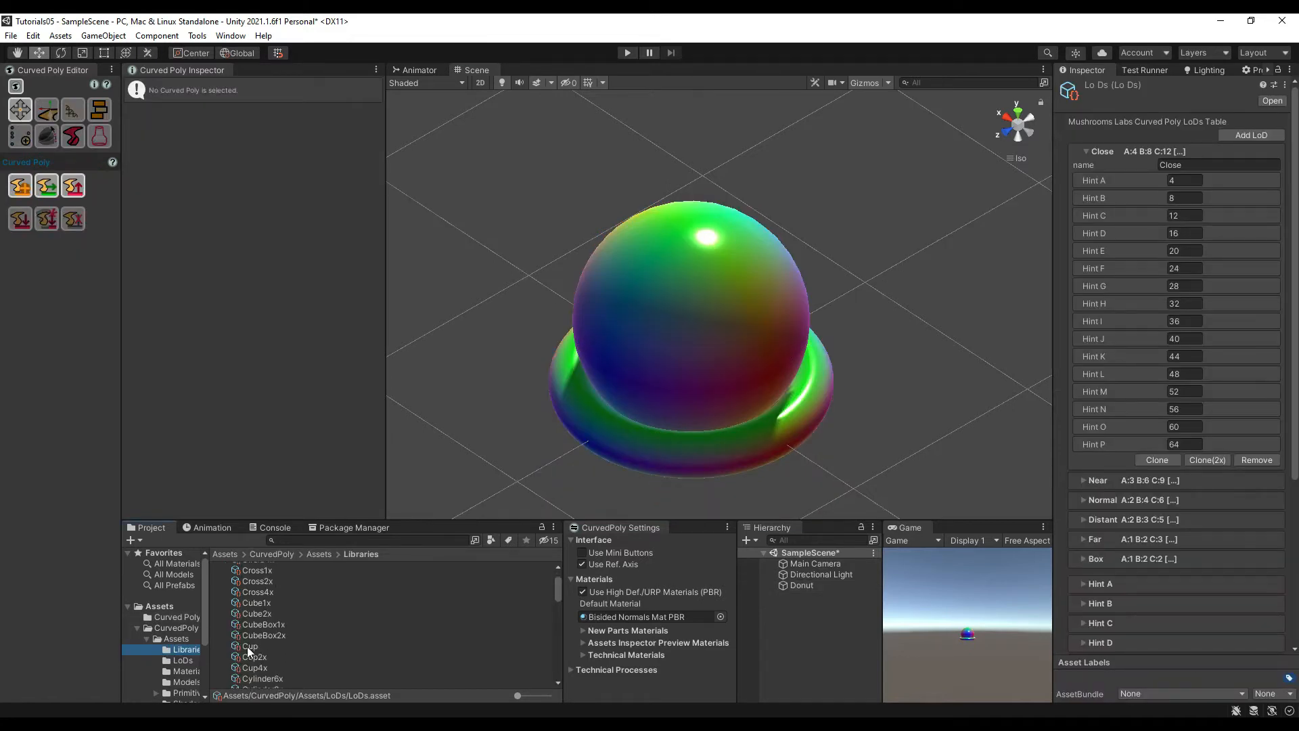
Open the Cup library asset and examine its enlarged preview from an angle that shows its interior
left_click(248, 646)
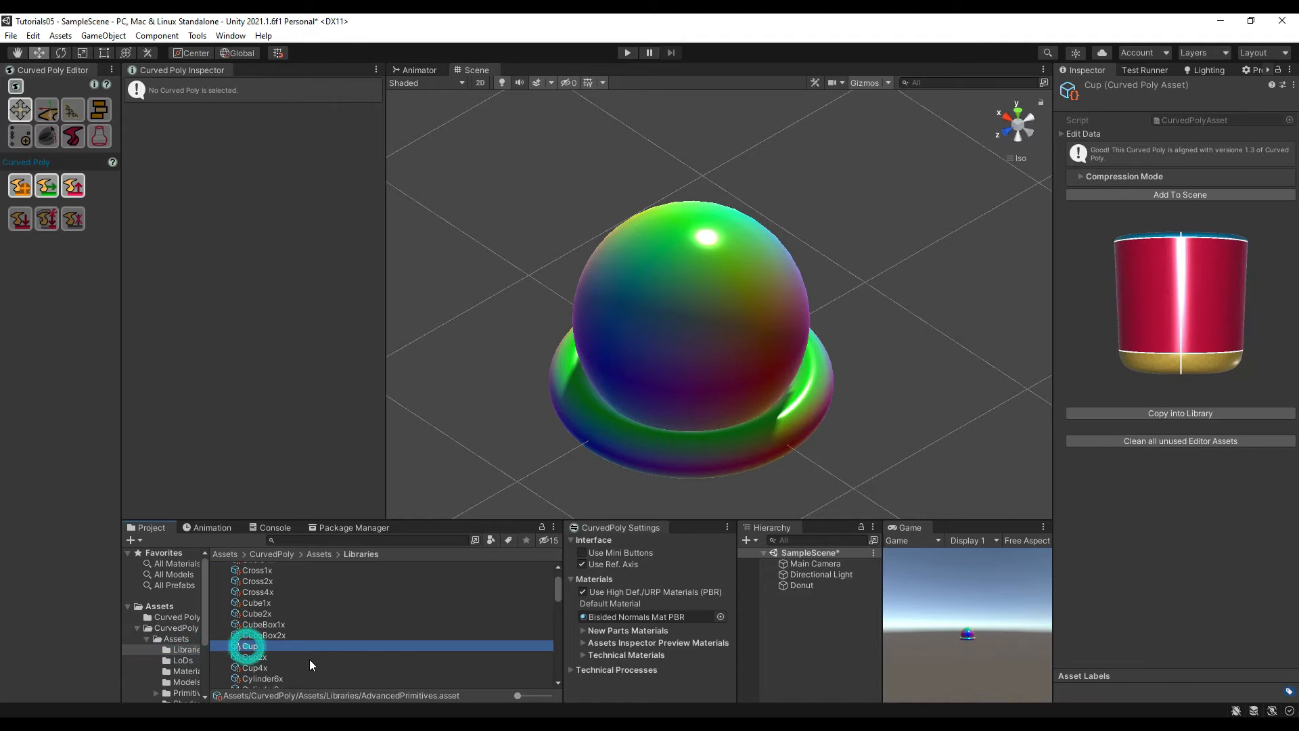
left_click_drag(1051, 277, 949, 277)
left_click_drag(1046, 311, 1155, 404)
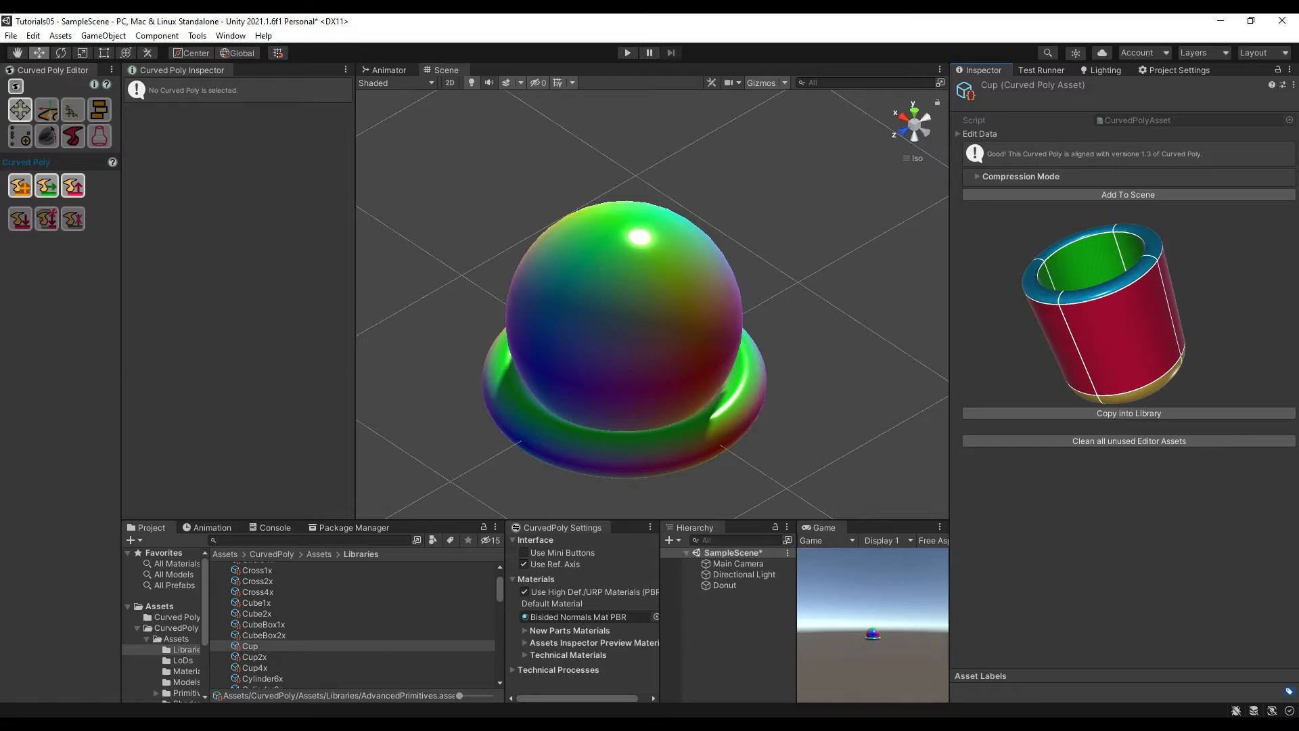
Select the Donut object, restore the wide scene view, and activate the curved poly shape editing mode
left_click(729, 589)
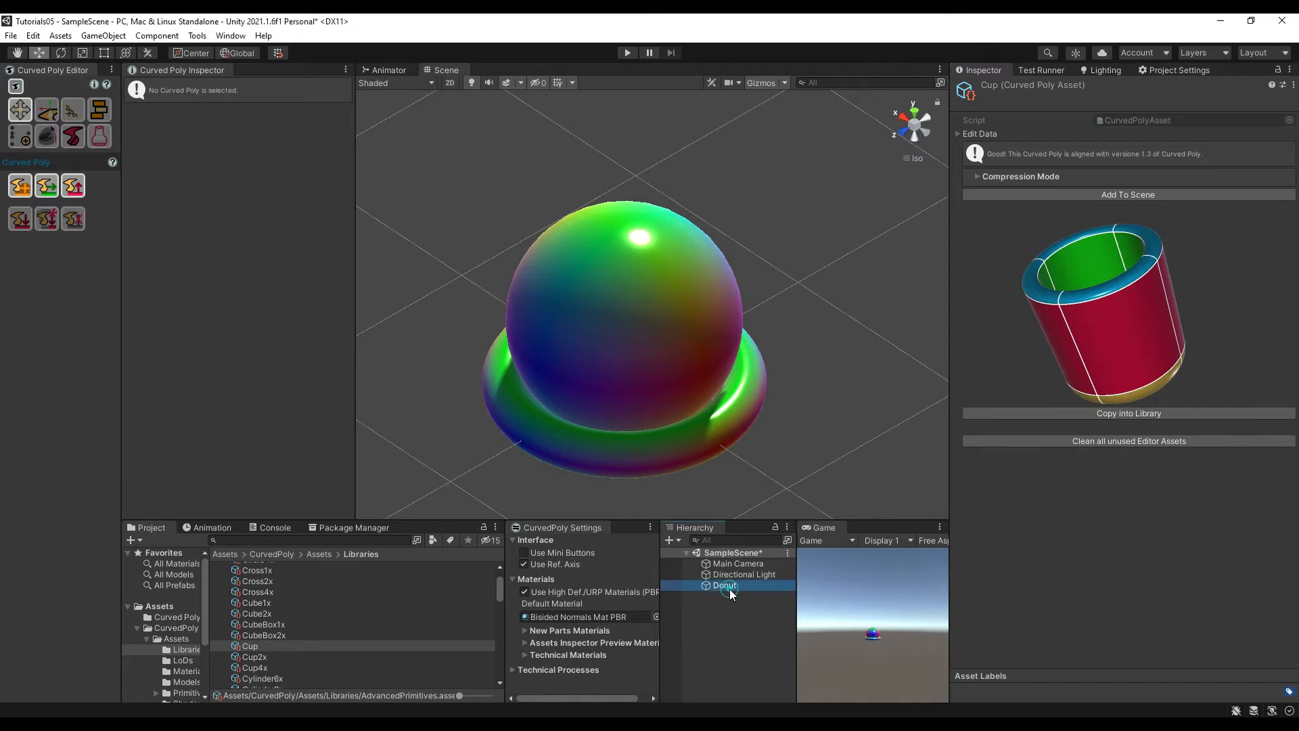
left_click_drag(947, 310, 1074, 325)
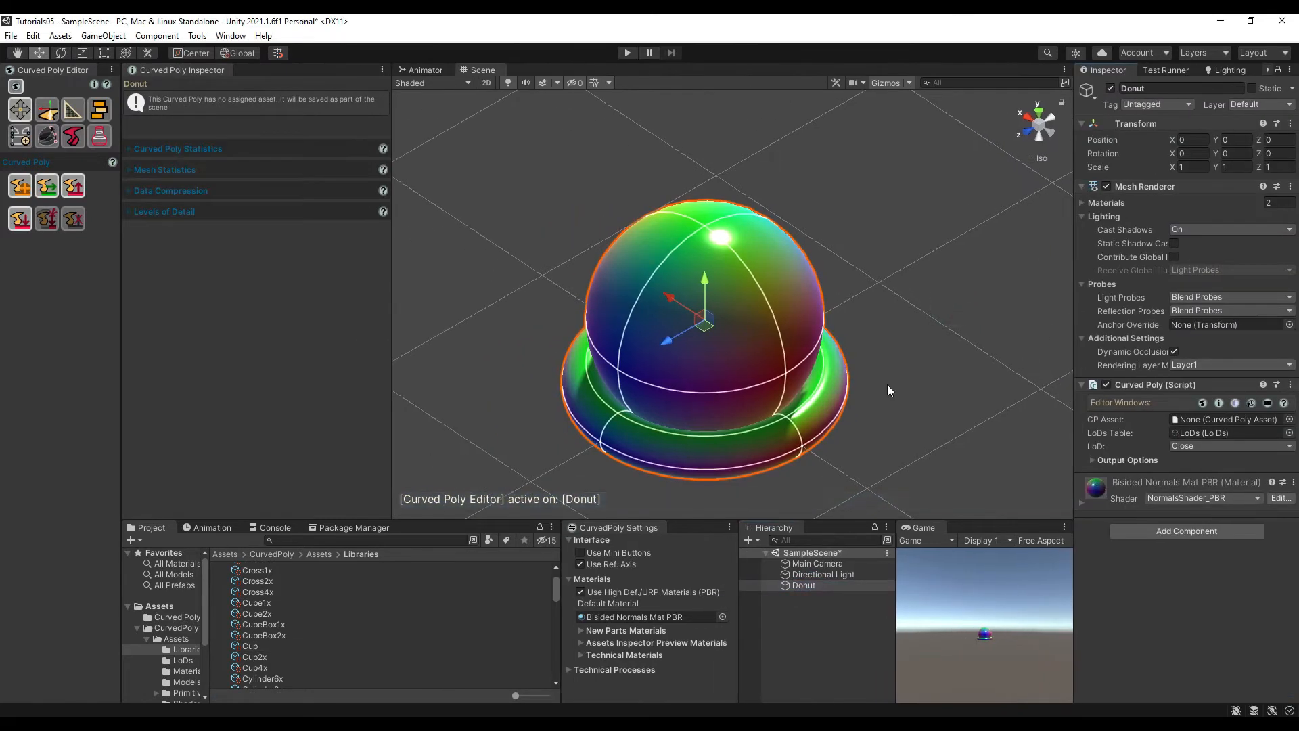
left_click(44, 113)
left_click(44, 114)
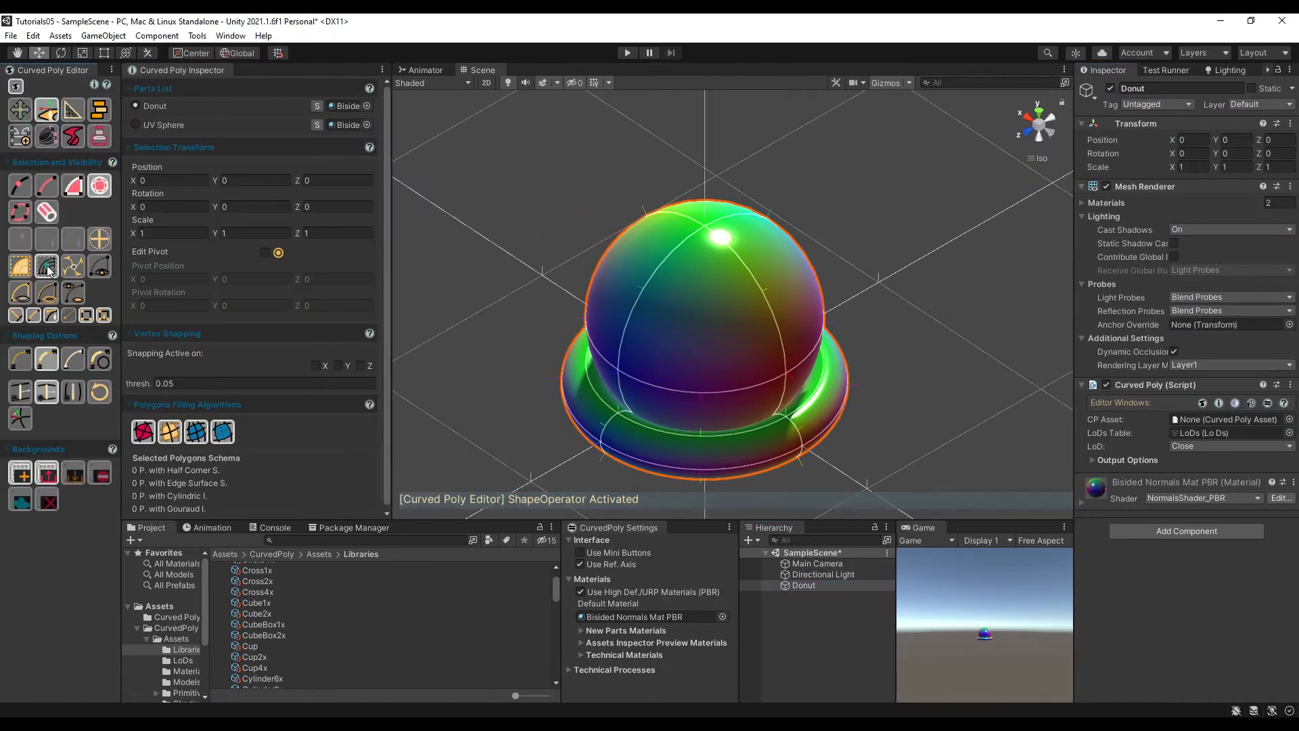
Switch to vertex selection and pick the sphere's top vertex and its two front equator vertices
middle_click_drag(652, 376, 663, 315)
left_click(19, 189)
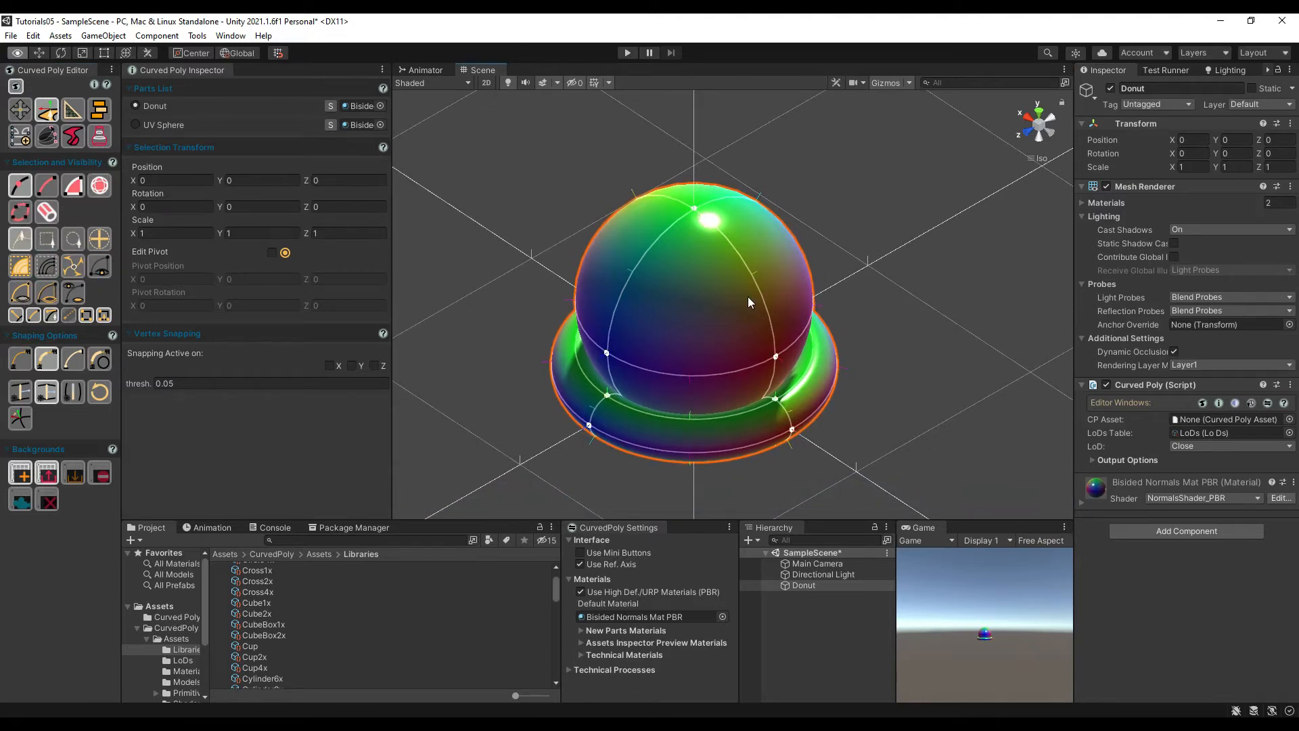
scroll(747, 298, "up", 2)
left_click(691, 199)
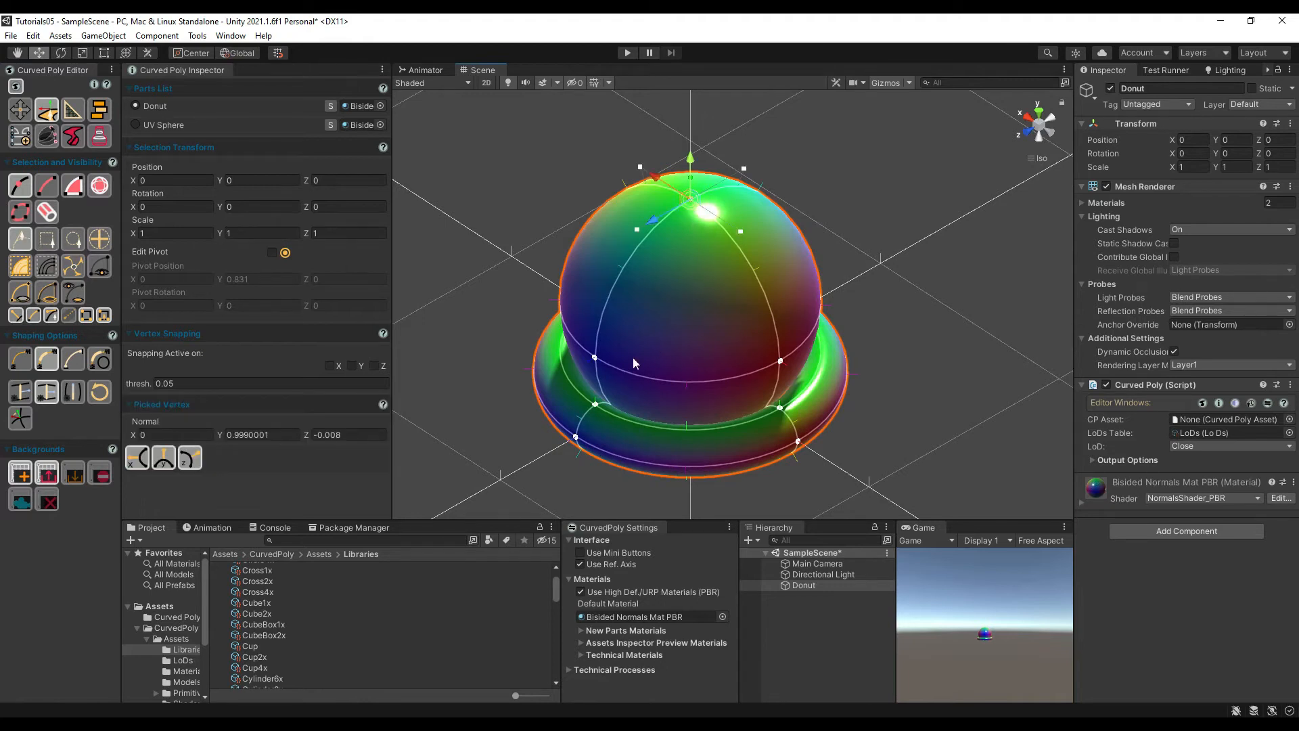
left_click(595, 357)
left_click(780, 362)
left_click(691, 199)
Use rectangular selection to select the vertices across the front of the sphere and donut, and inspect them from the side
left_click(47, 238)
left_click_drag(467, 240, 813, 503)
left_click_drag(709, 261, 735, 172, "alt")
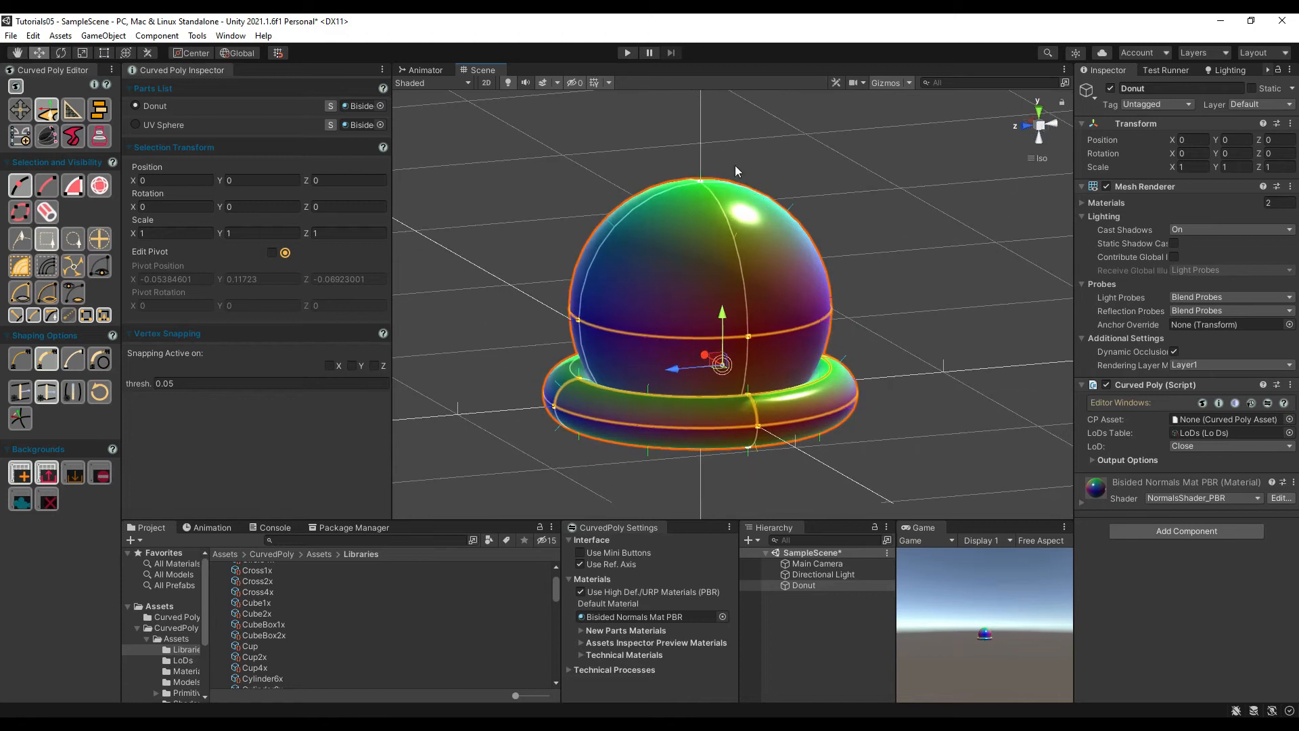
Use rectangular selection on several vertex groups, finishing with the sphere's top and equator vertices
left_click_drag(467, 157, 643, 477)
left_click_drag(908, 483, 658, 165)
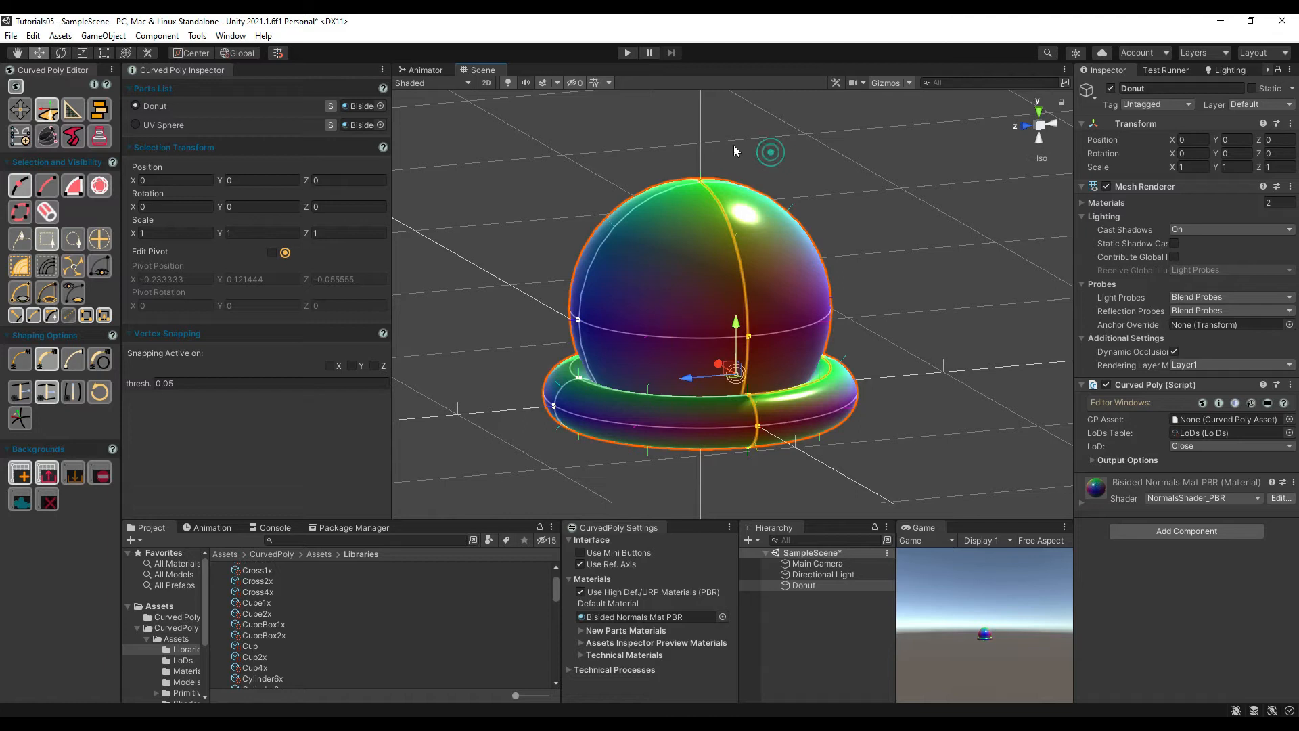
left_click_drag(721, 224, 769, 342)
left_click_drag(763, 216, 769, 271, "alt")
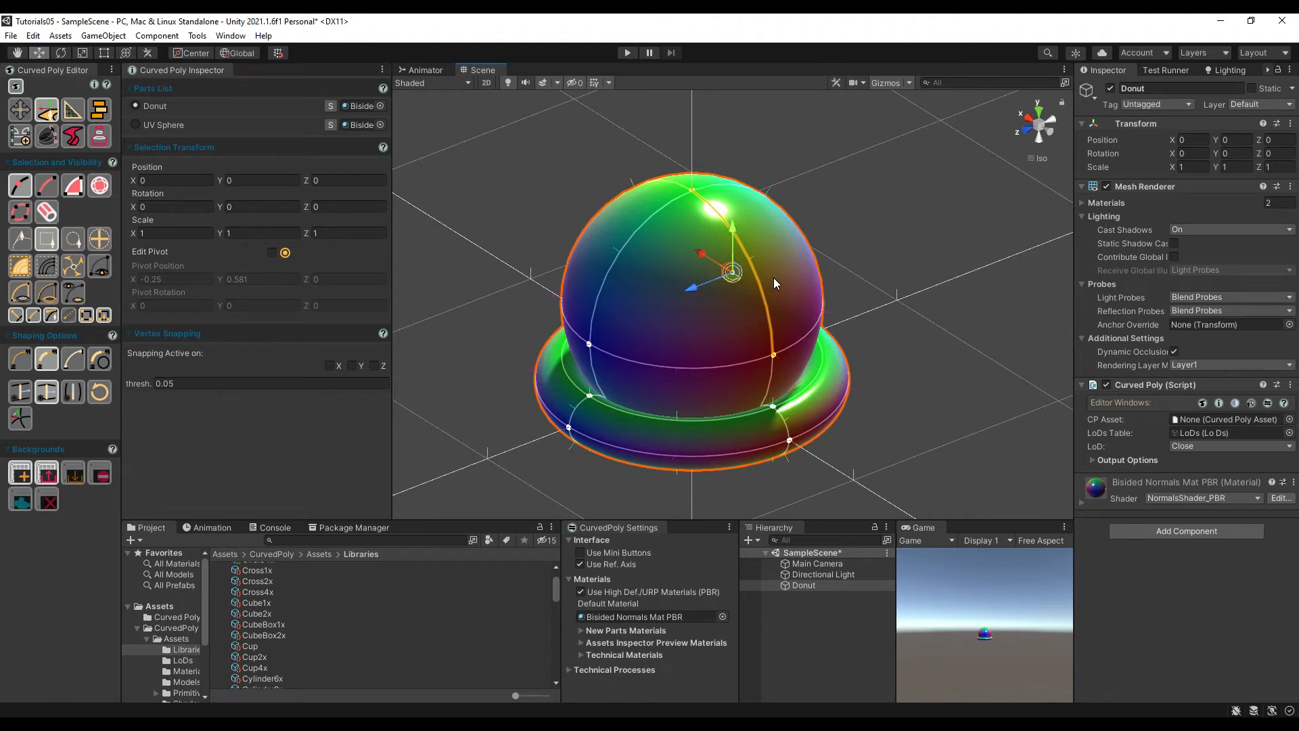
left_click_drag(786, 373, 530, 173)
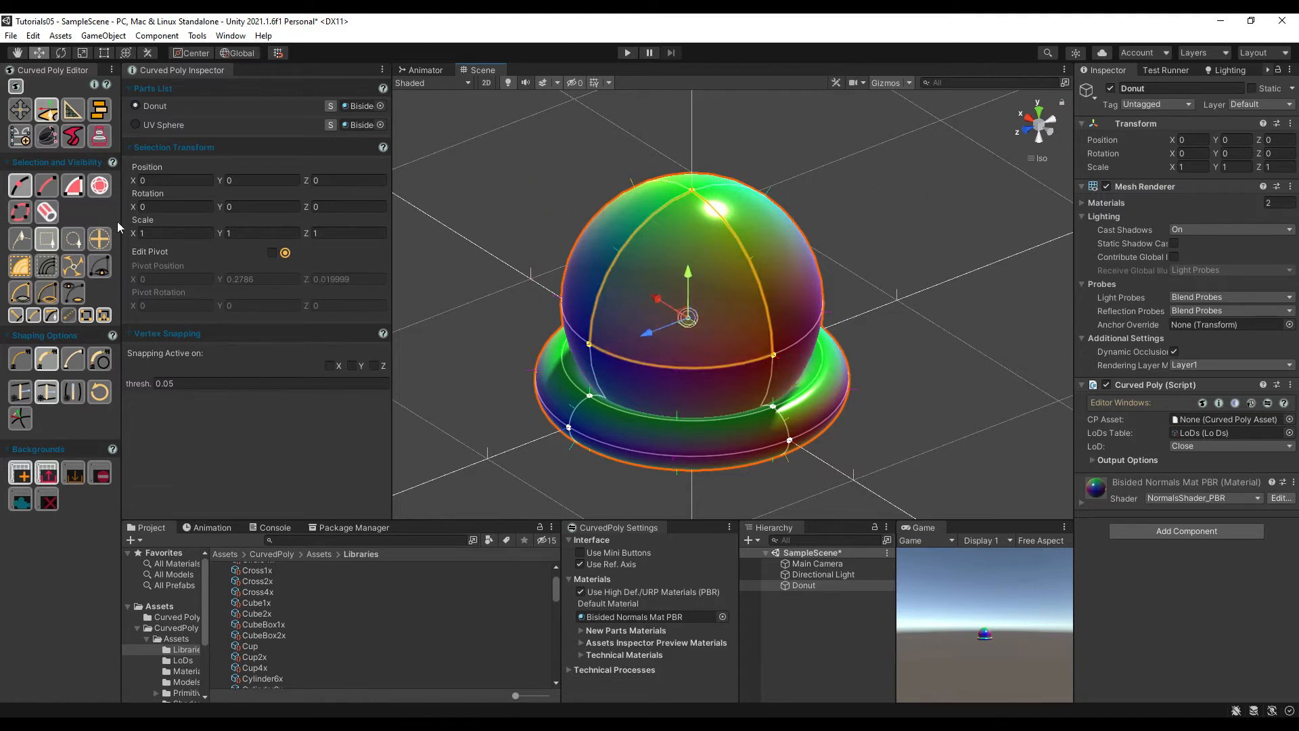
Switch to circular selection and brush over the unselected vertices of the donut and the sphere's equator from several angles
left_click(73, 238)
left_click(604, 393)
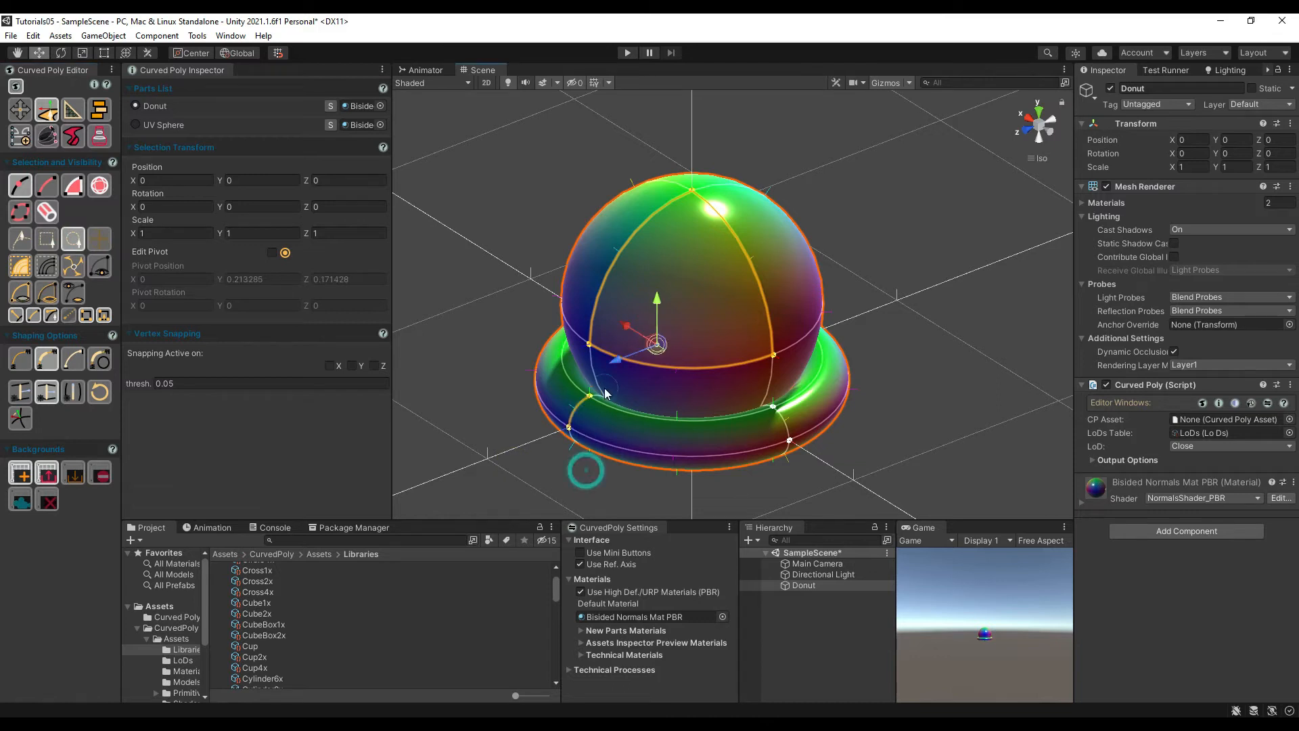
left_click(798, 466)
left_click_drag(545, 408, 710, 440, "alt")
left_click(624, 445)
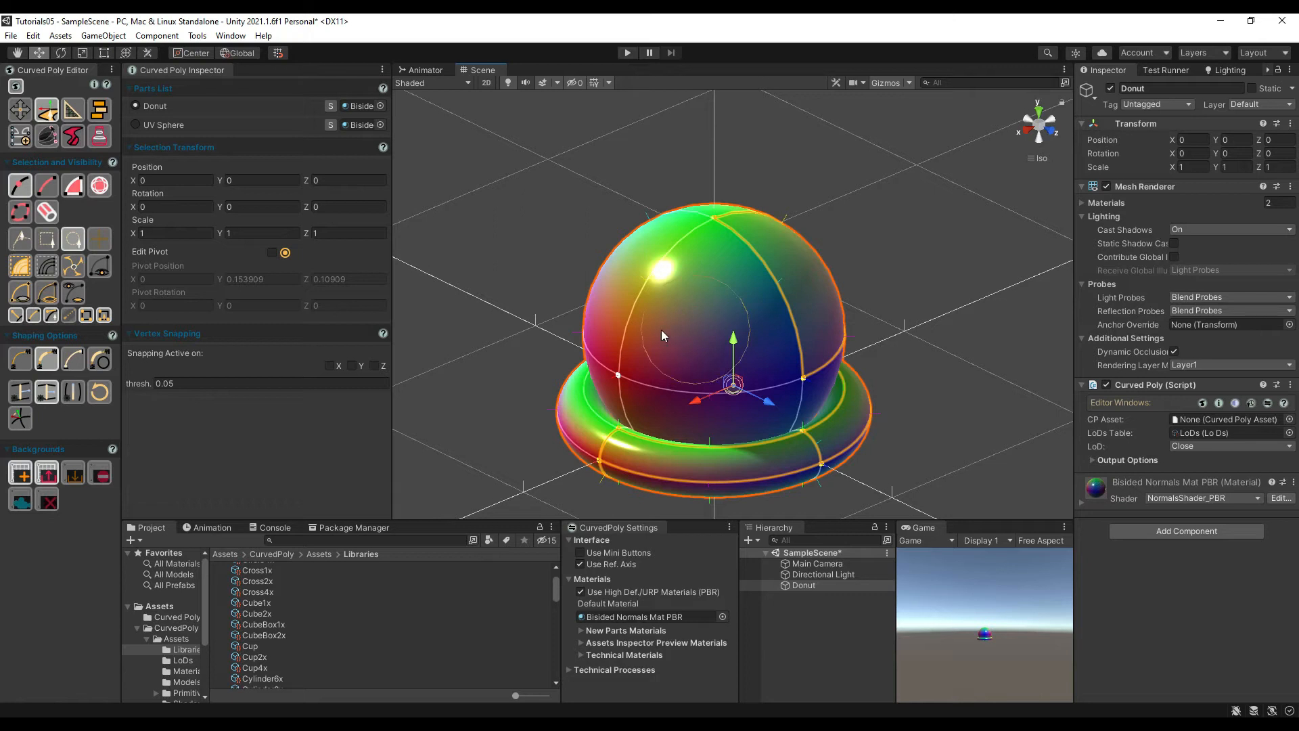
left_click(608, 364)
left_click_drag(629, 339, 759, 228, "alt")
middle_click_drag(741, 292, 628, 251)
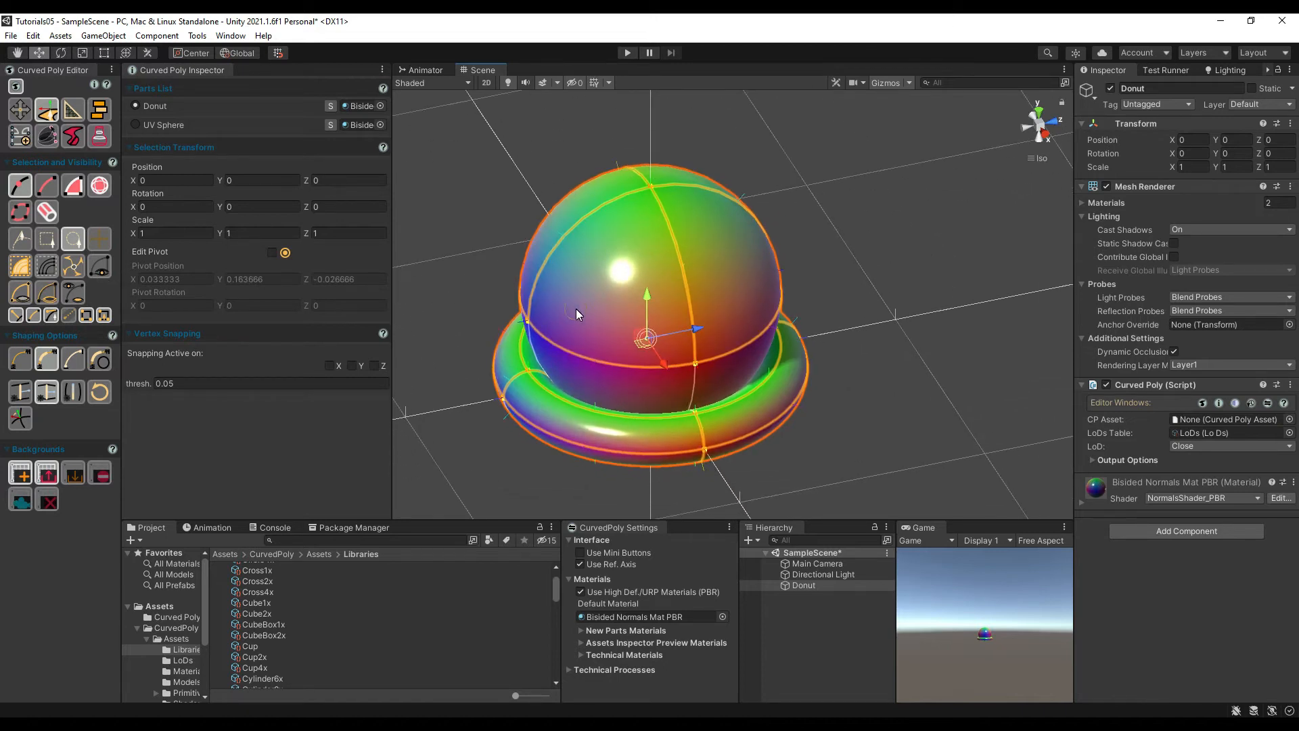
Clear the vertex selection and switch to single-vertex picking with additive selection enabled
left_click(50, 265)
left_click_drag(658, 292, 678, 293, "alt")
middle_click_drag(630, 280, 670, 280)
scroll(716, 323, "up", 4)
left_click_drag(716, 323, 745, 334, "alt")
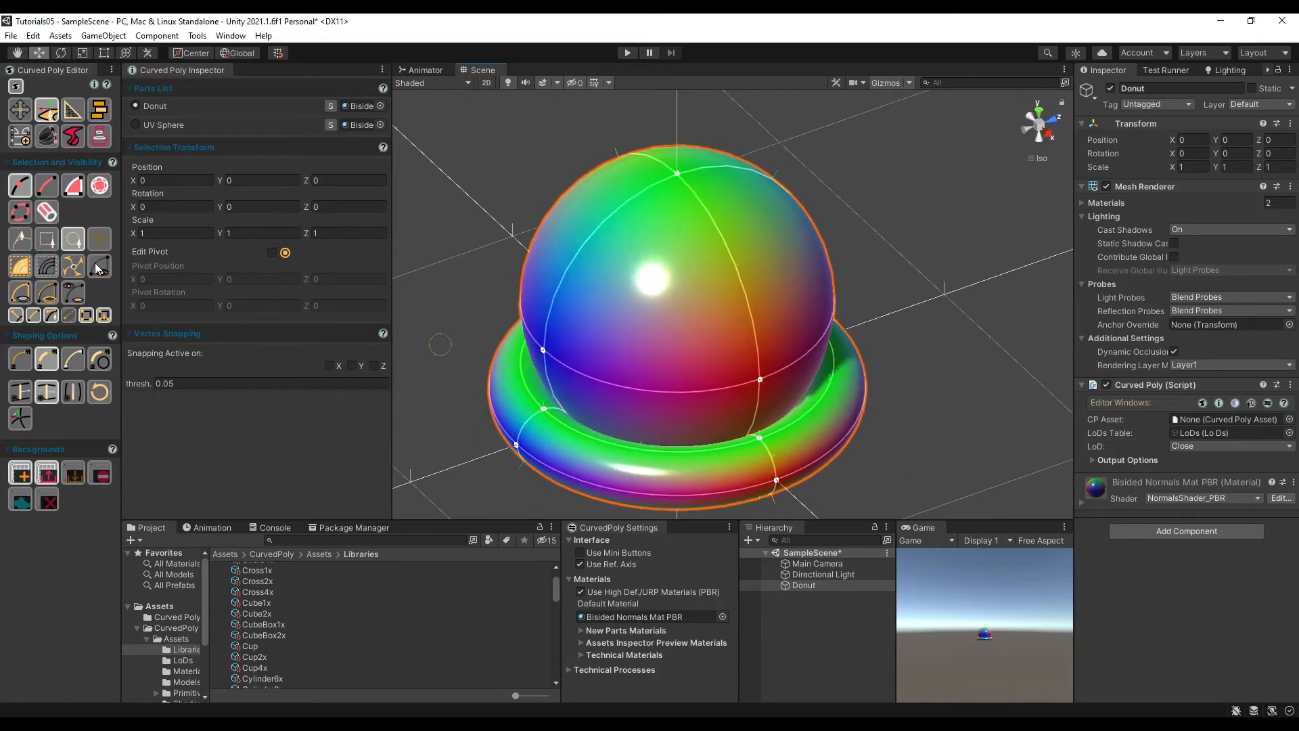
left_click(26, 242)
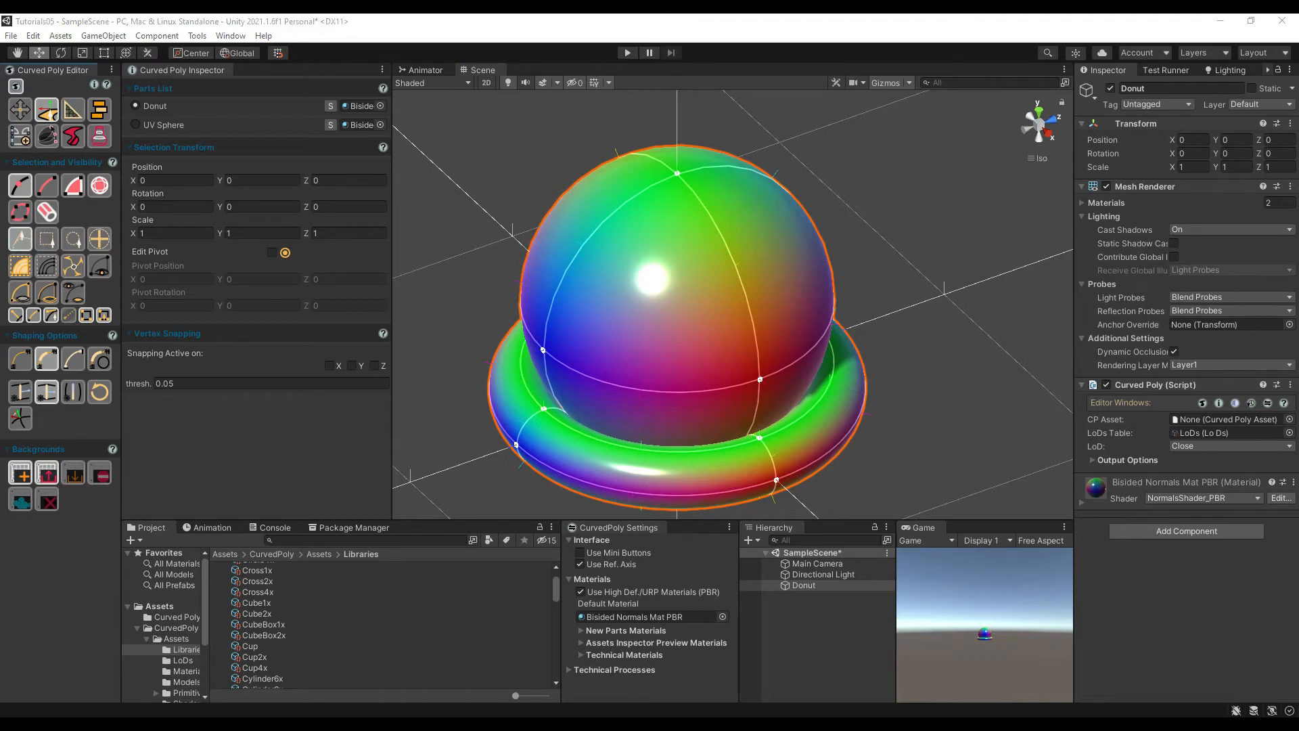
left_click(99, 239)
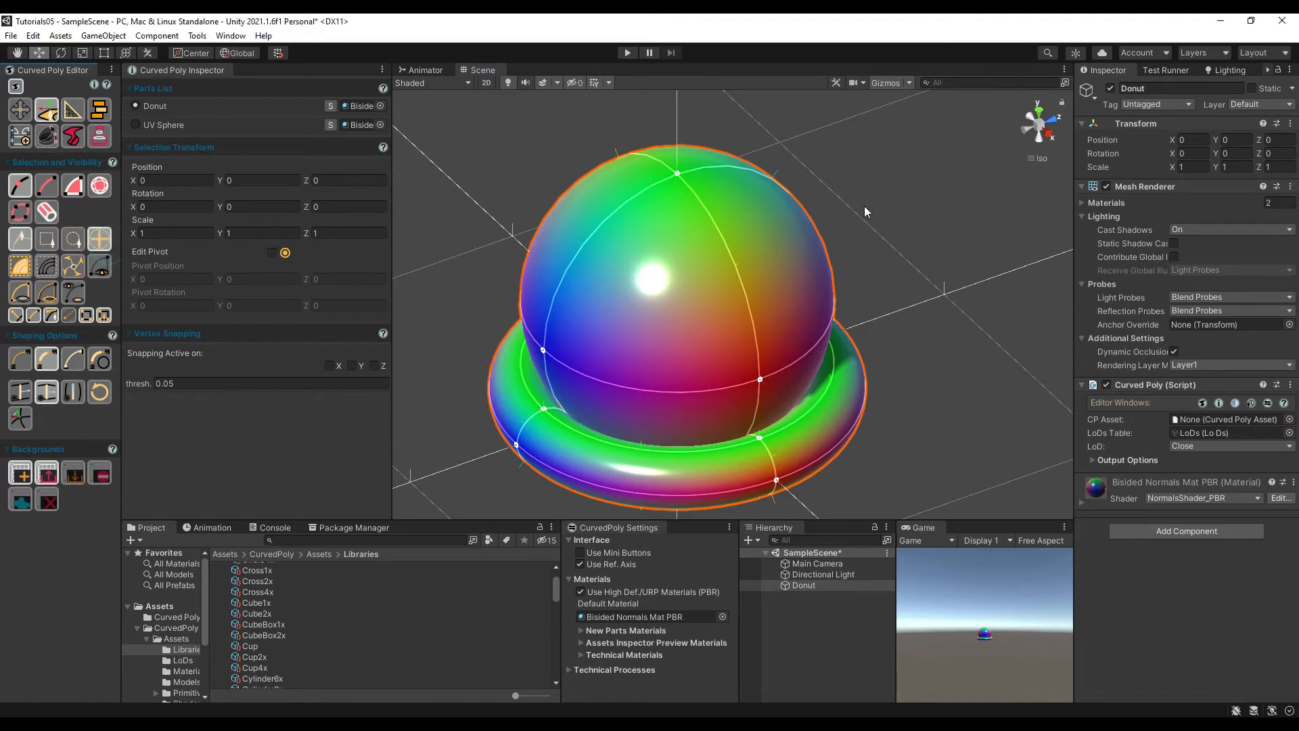
Pick the sphere's top, equator and bottom vertices one by one around the model in additive mode
left_click(678, 174)
left_click(770, 381)
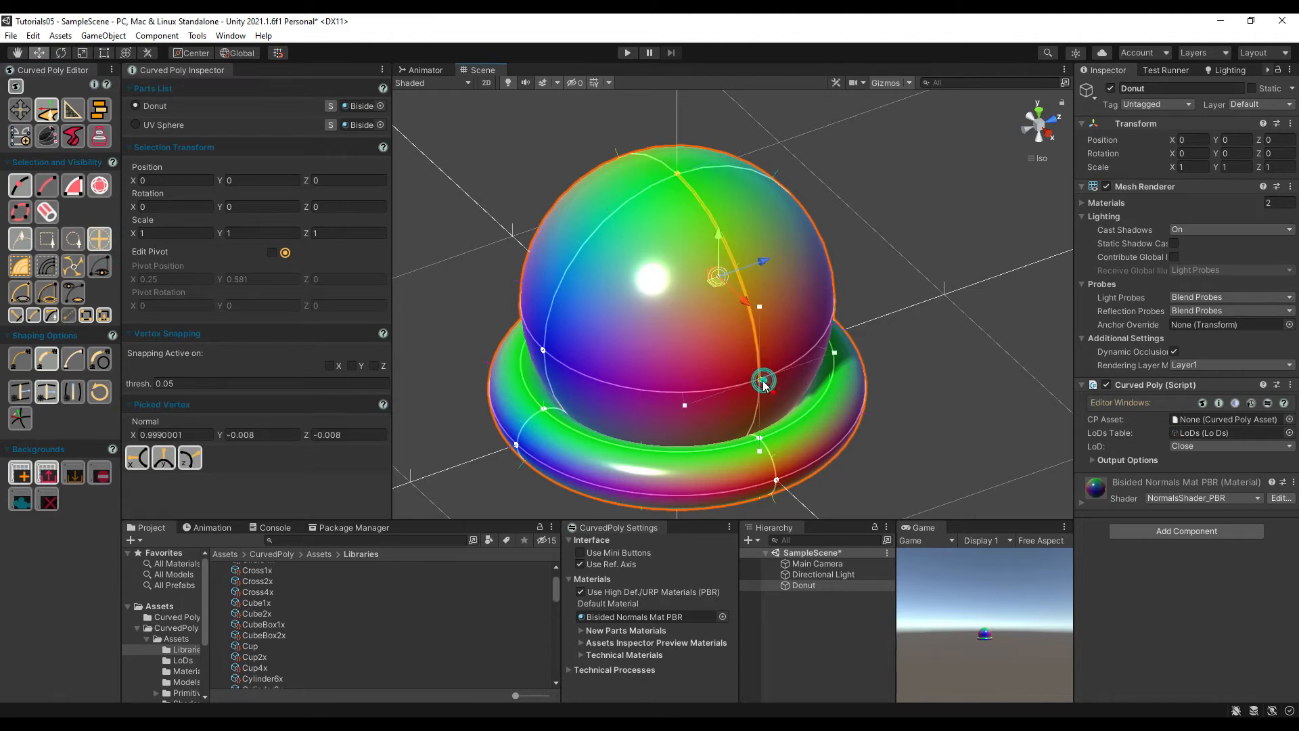
left_click_drag(561, 326, 876, 298, "alt")
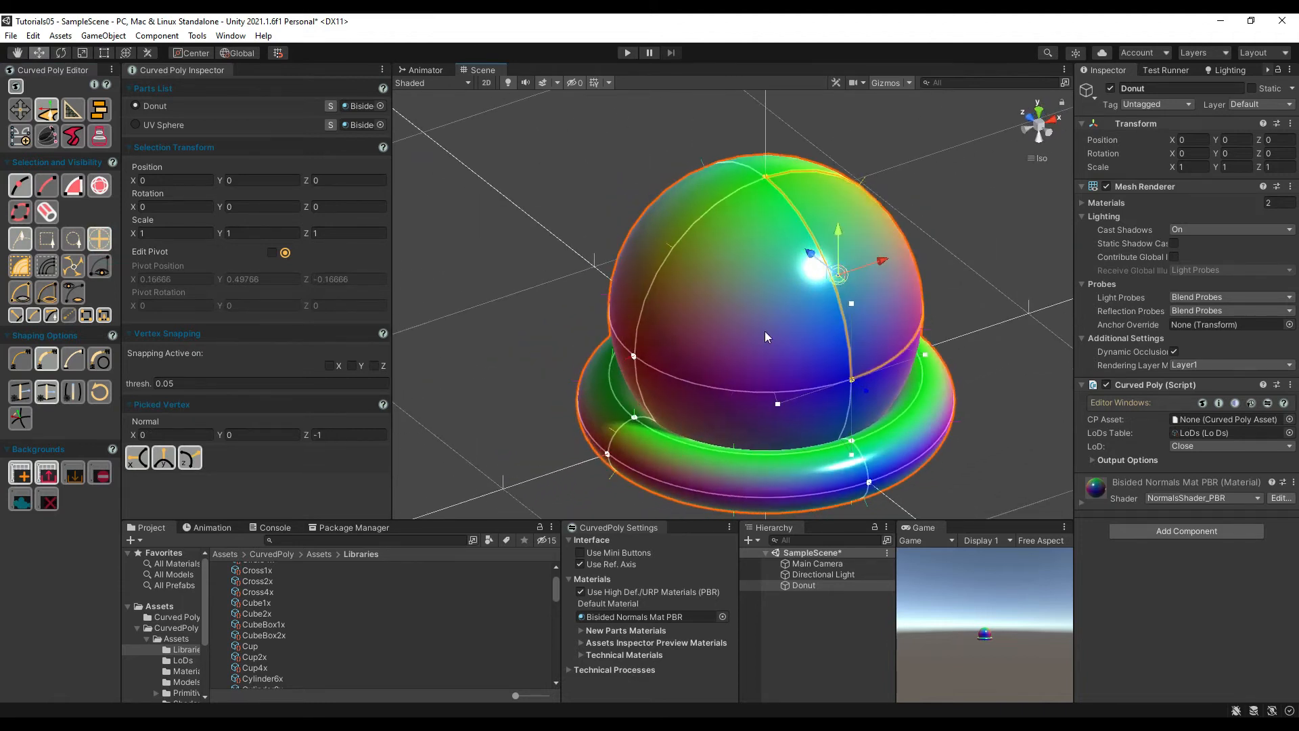
left_click(635, 353)
left_click_drag(568, 310, 913, 308, "alt")
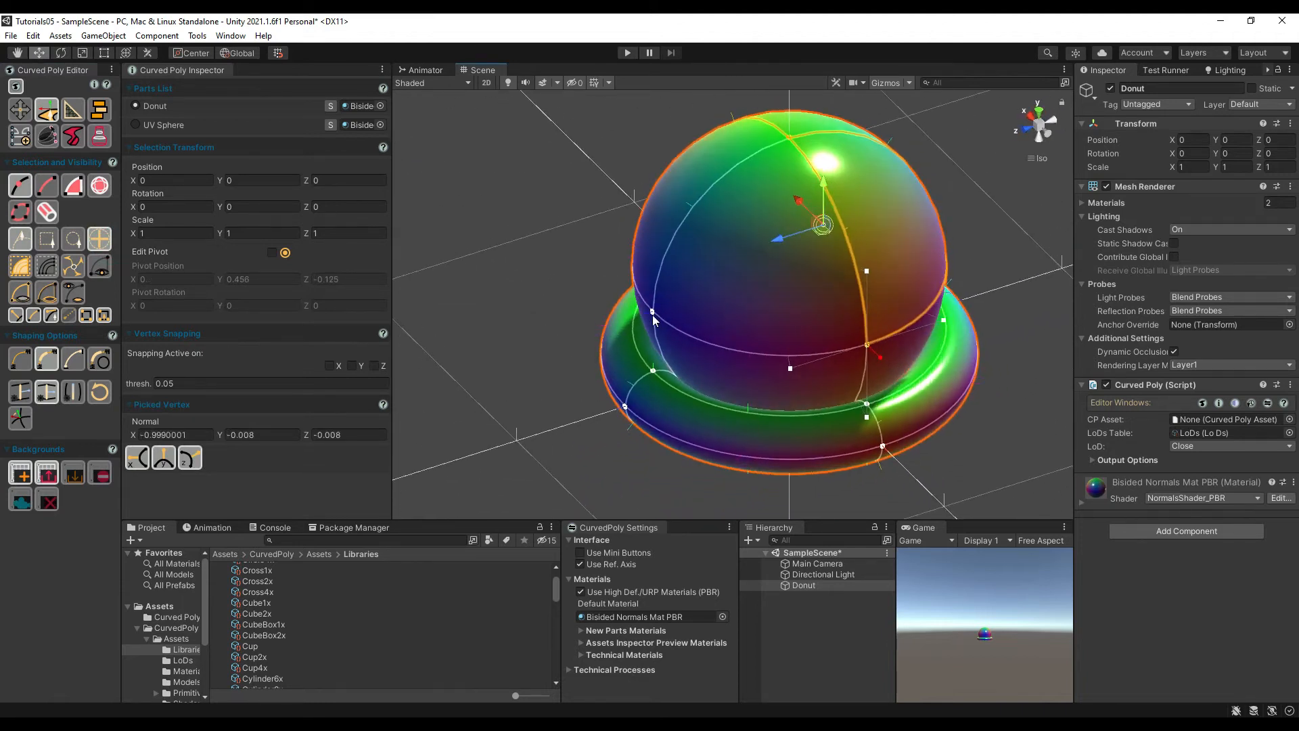
left_click(652, 312)
left_click_drag(595, 255, 805, 245, "alt")
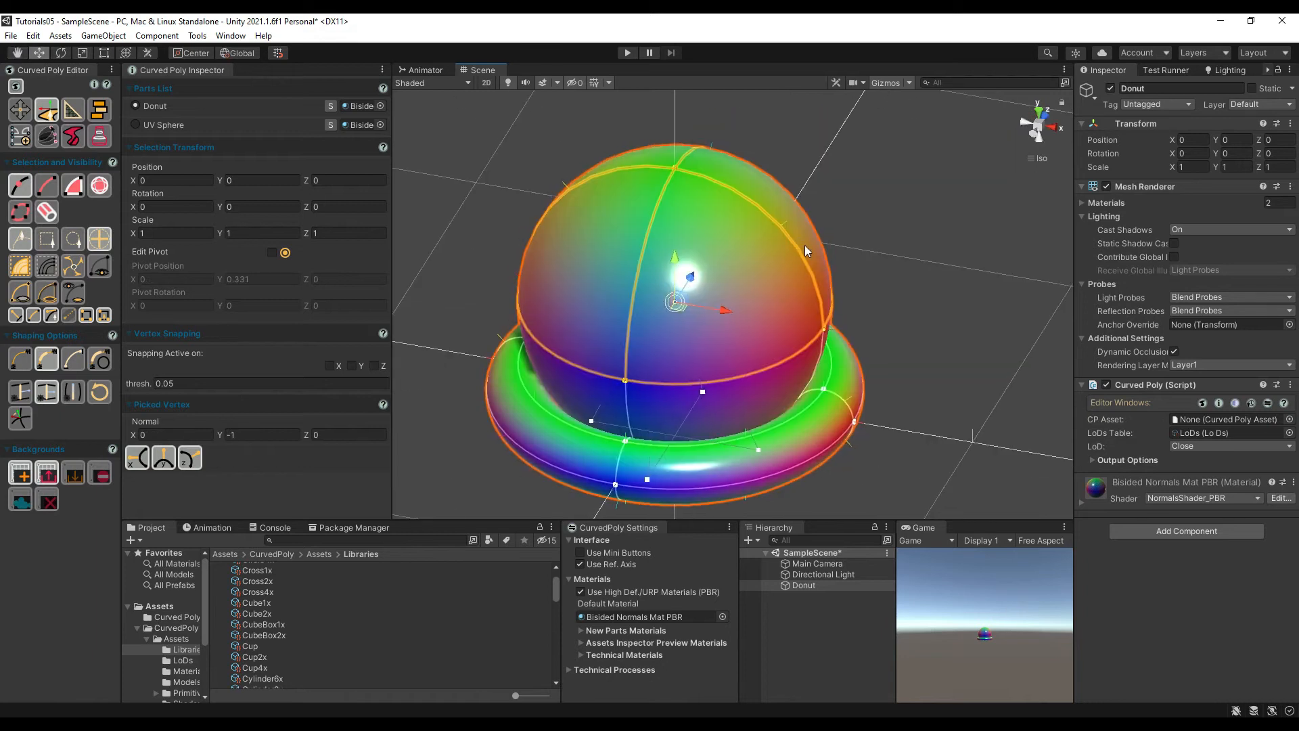
Select all vertices of the model and deselect them, performing the pair of operations twice
left_click(20, 265)
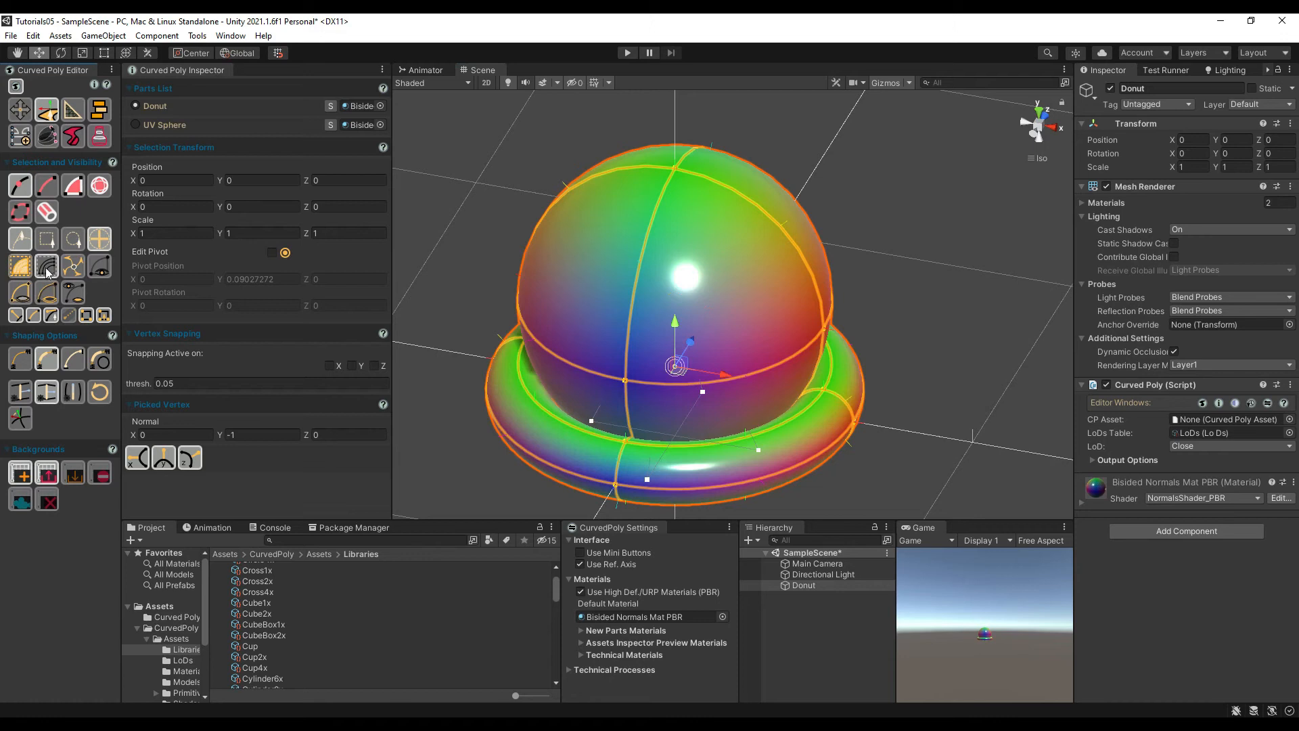
left_click(47, 266)
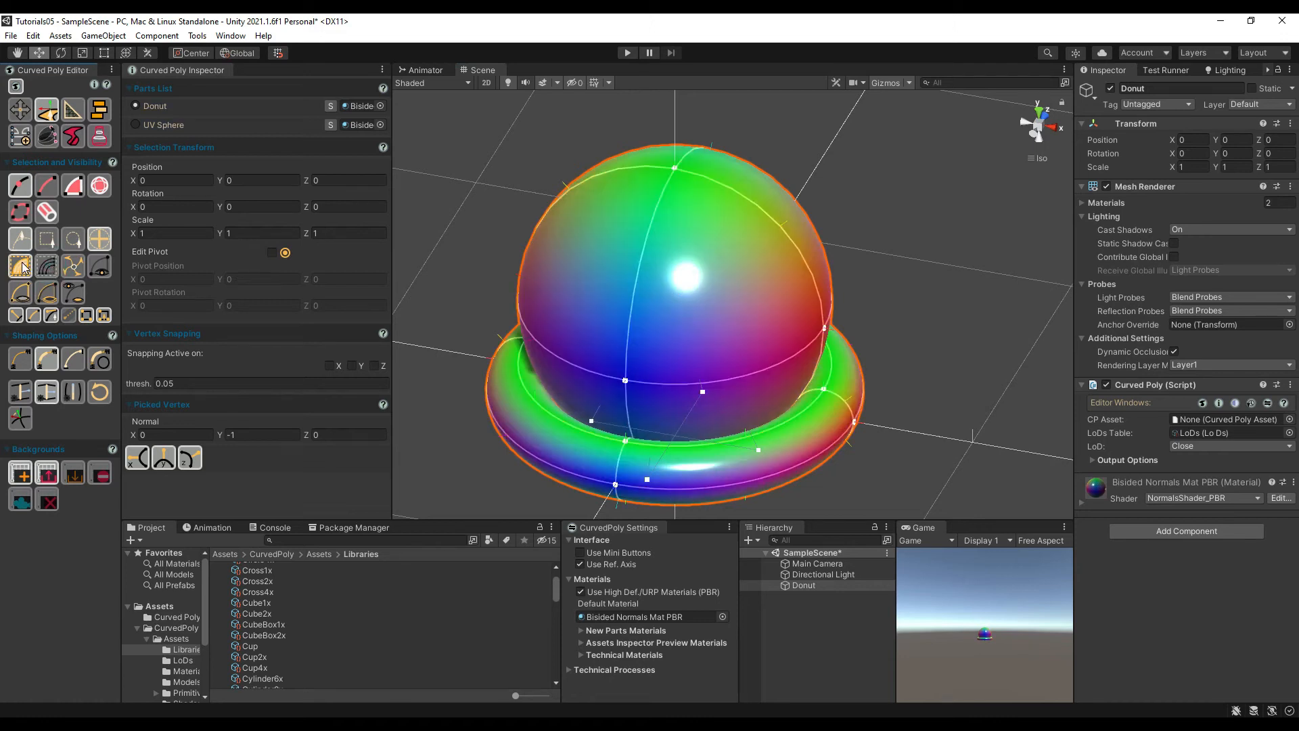
left_click(654, 318)
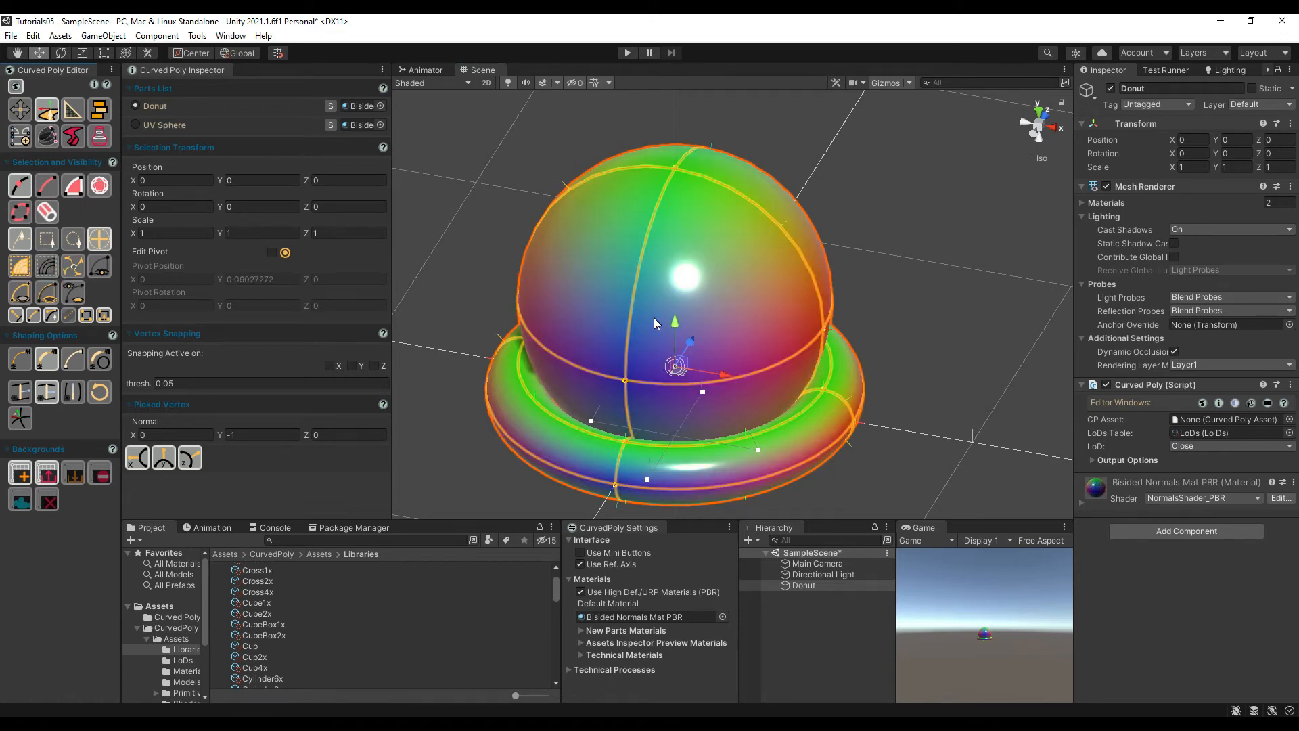
left_click(654, 318)
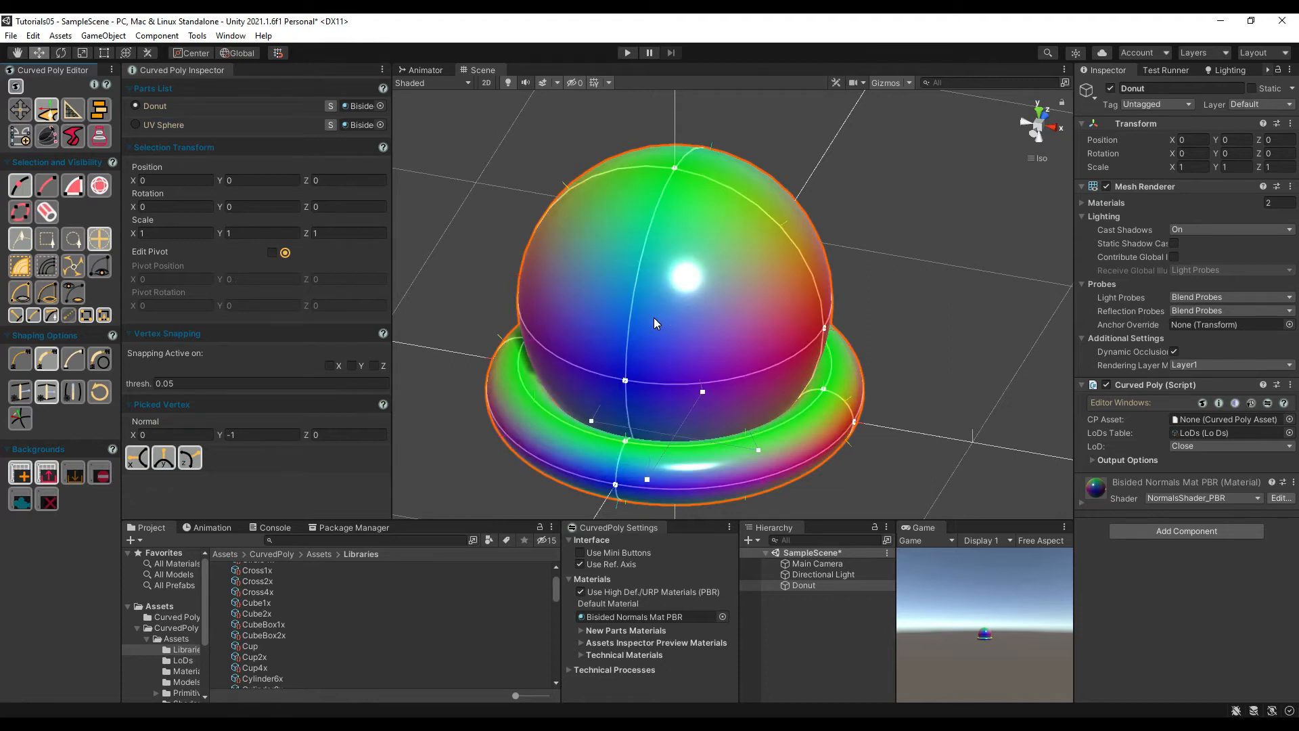
left_click_drag(710, 312, 621, 315, "alt")
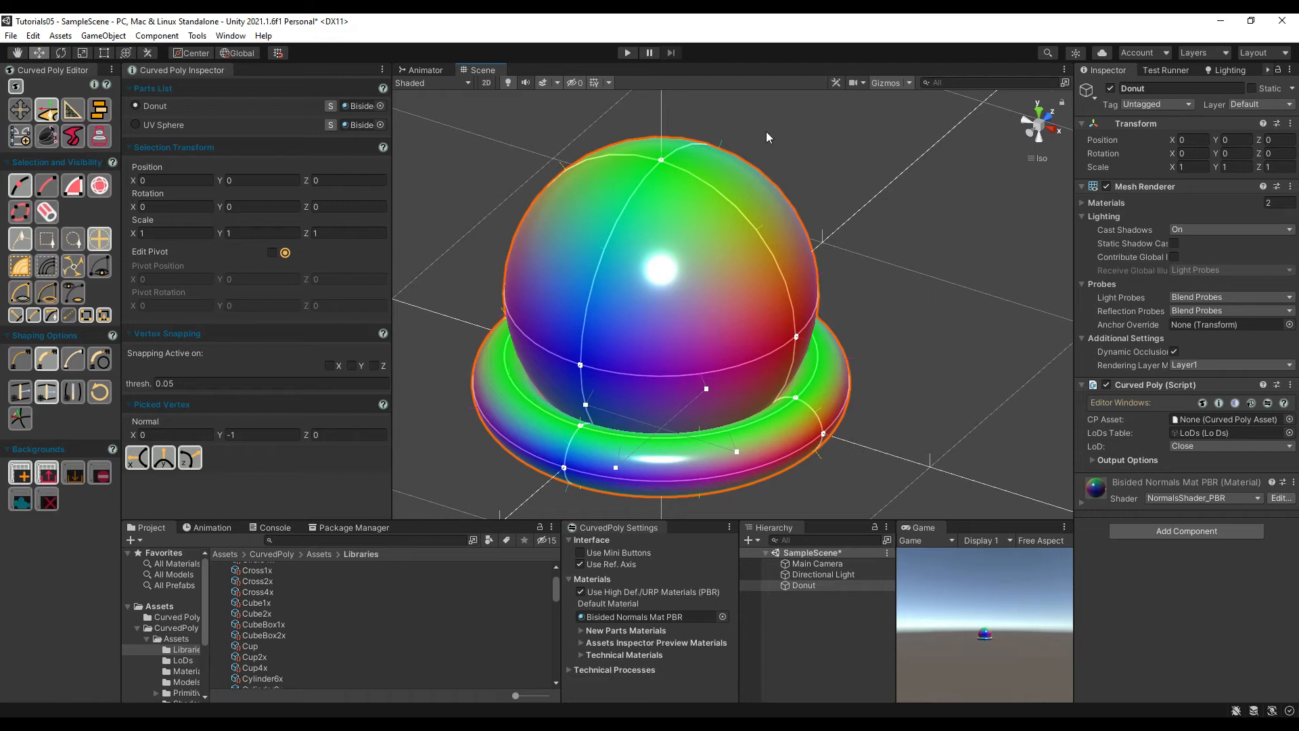
Pick the sphere's top vertex and an outer front vertex of the donut, and grow the selection twice
left_click(661, 161)
left_click(564, 467)
left_click(75, 269)
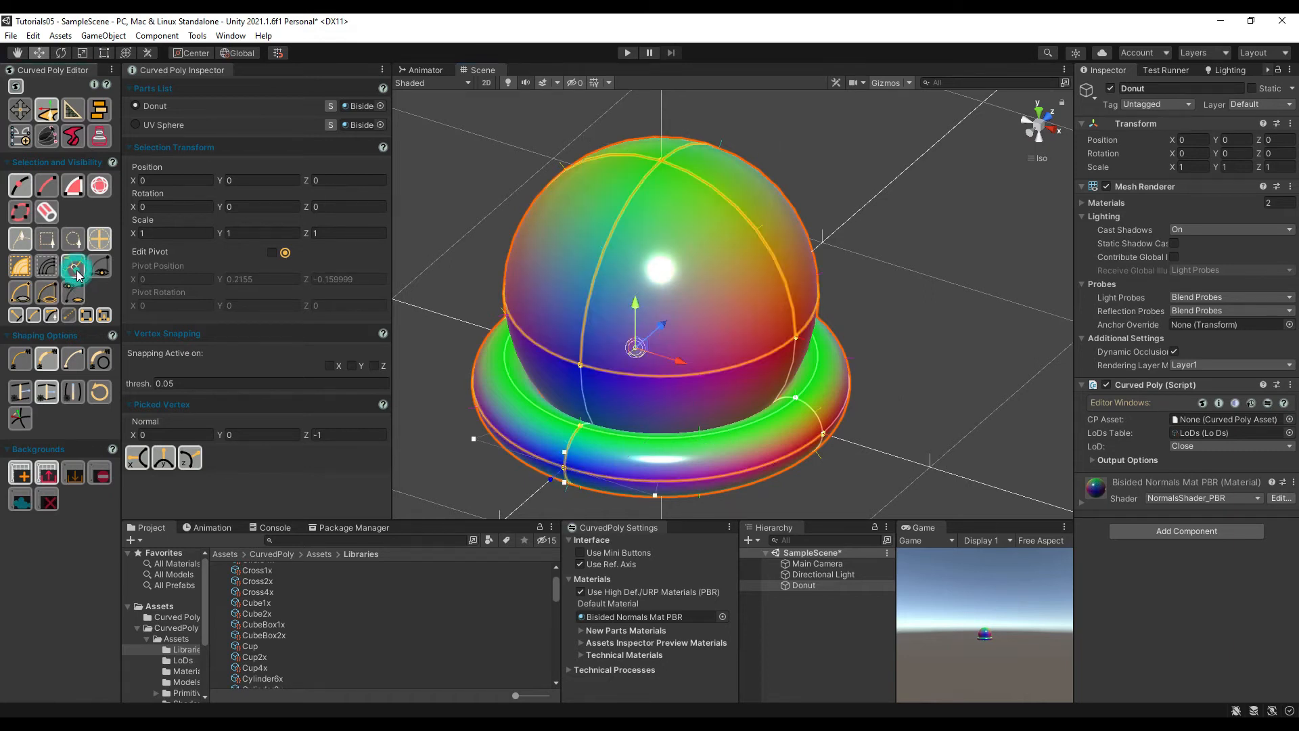
left_click(77, 270)
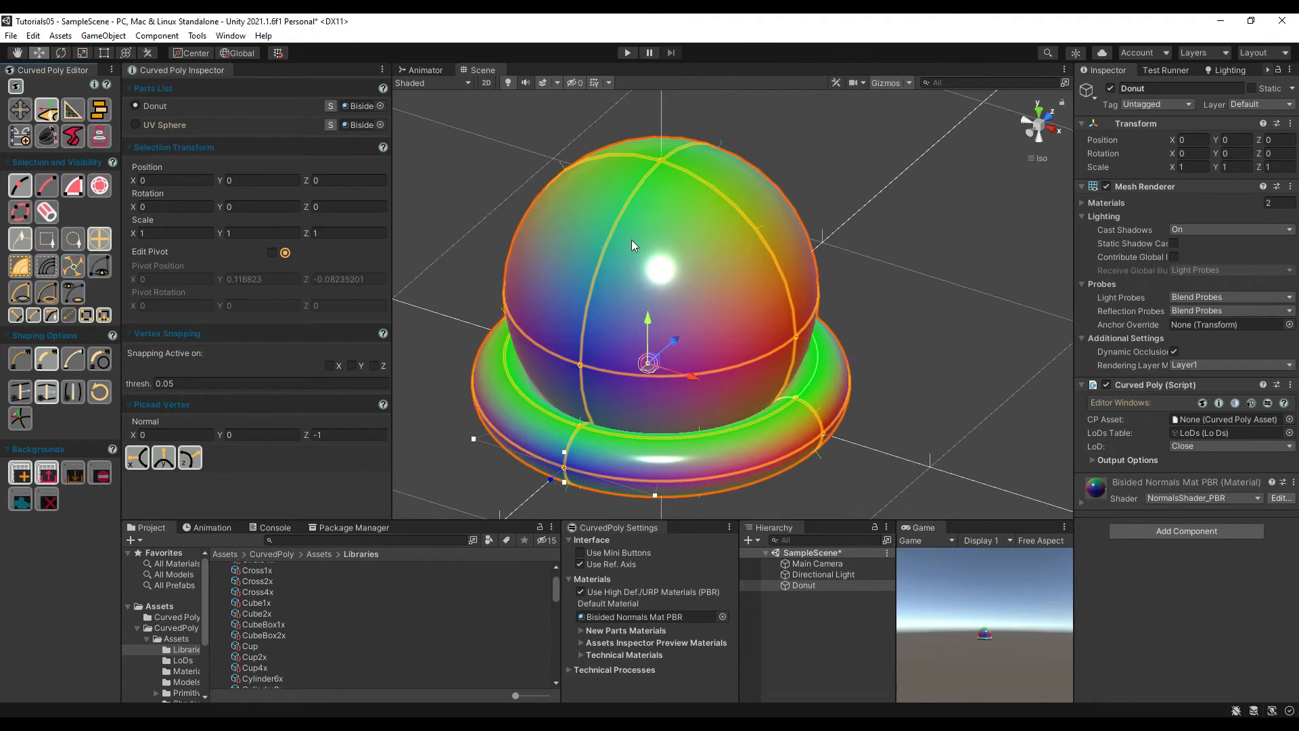
Select only the sphere's top vertex and grow the selection twice to cover the whole sphere
left_click(660, 161)
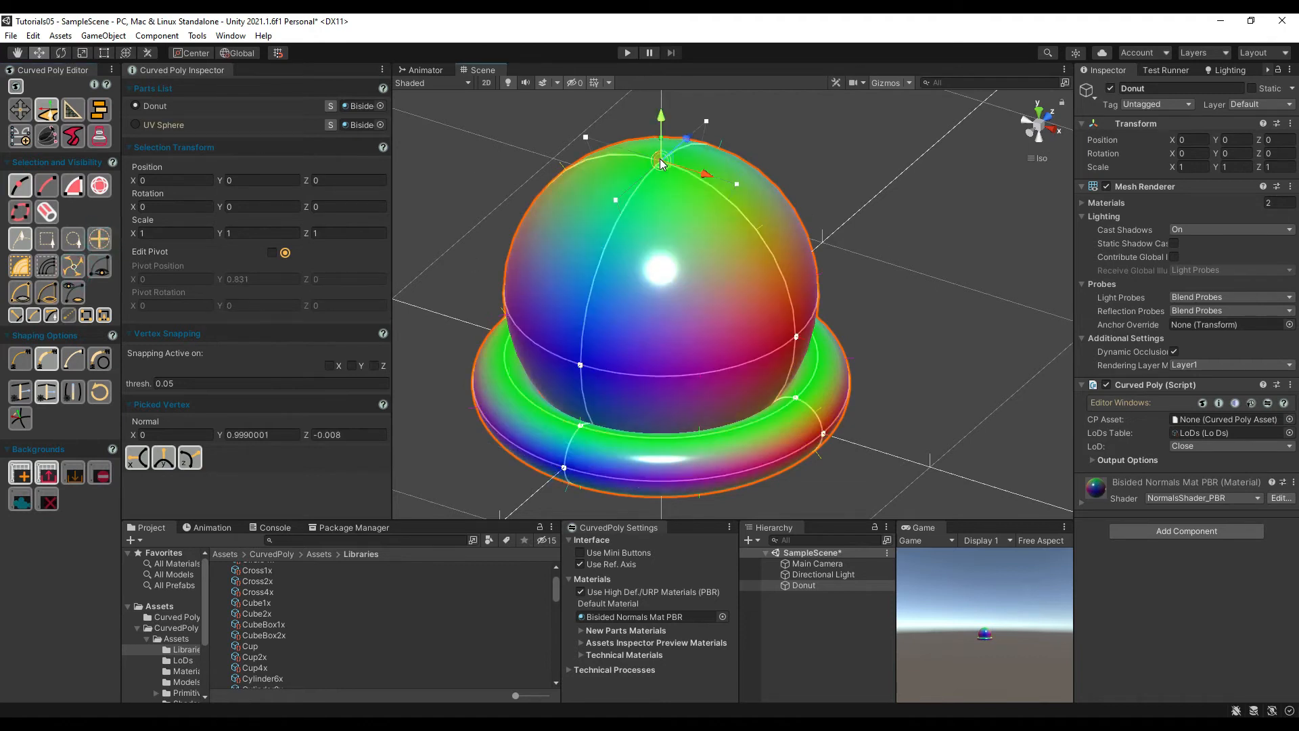
left_click(75, 268)
left_click_drag(680, 386, 854, 365, "alt")
left_click(76, 266)
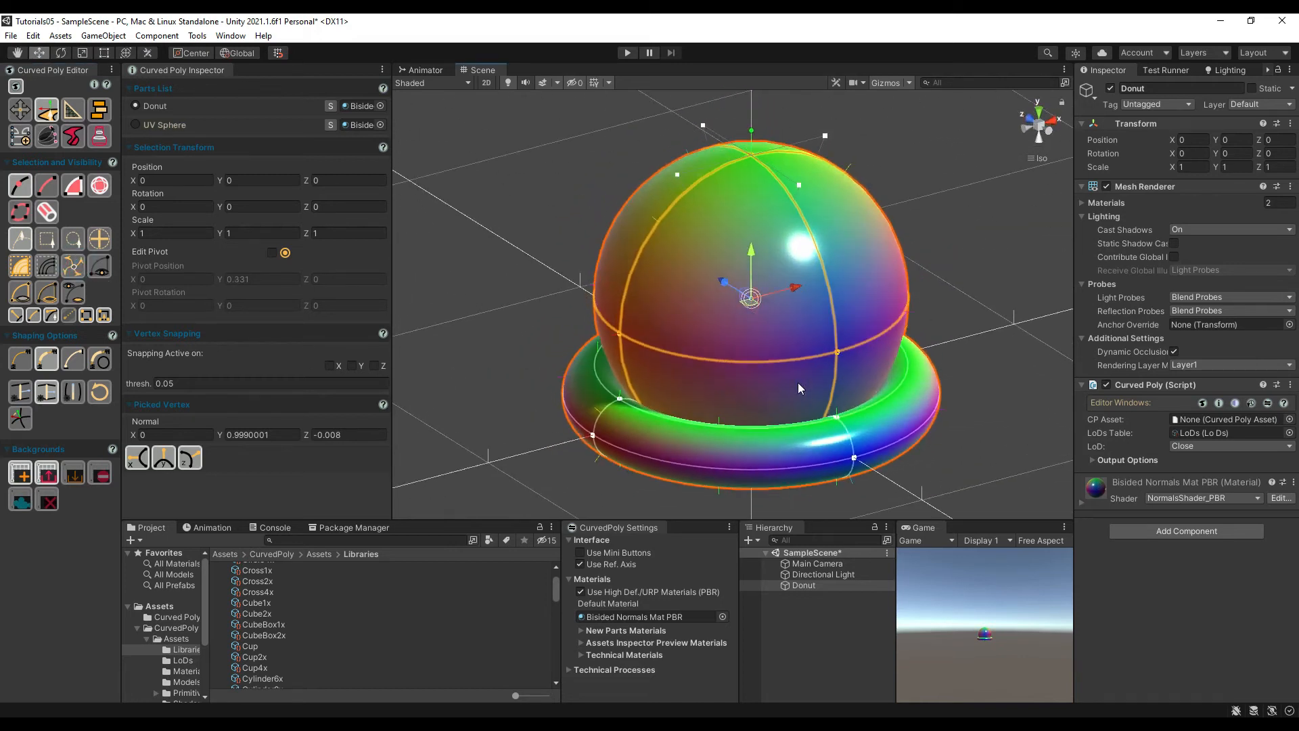
Select an outer front vertex of the donut, grow the selection, and deselect everything
left_click(592, 434)
left_click(76, 266)
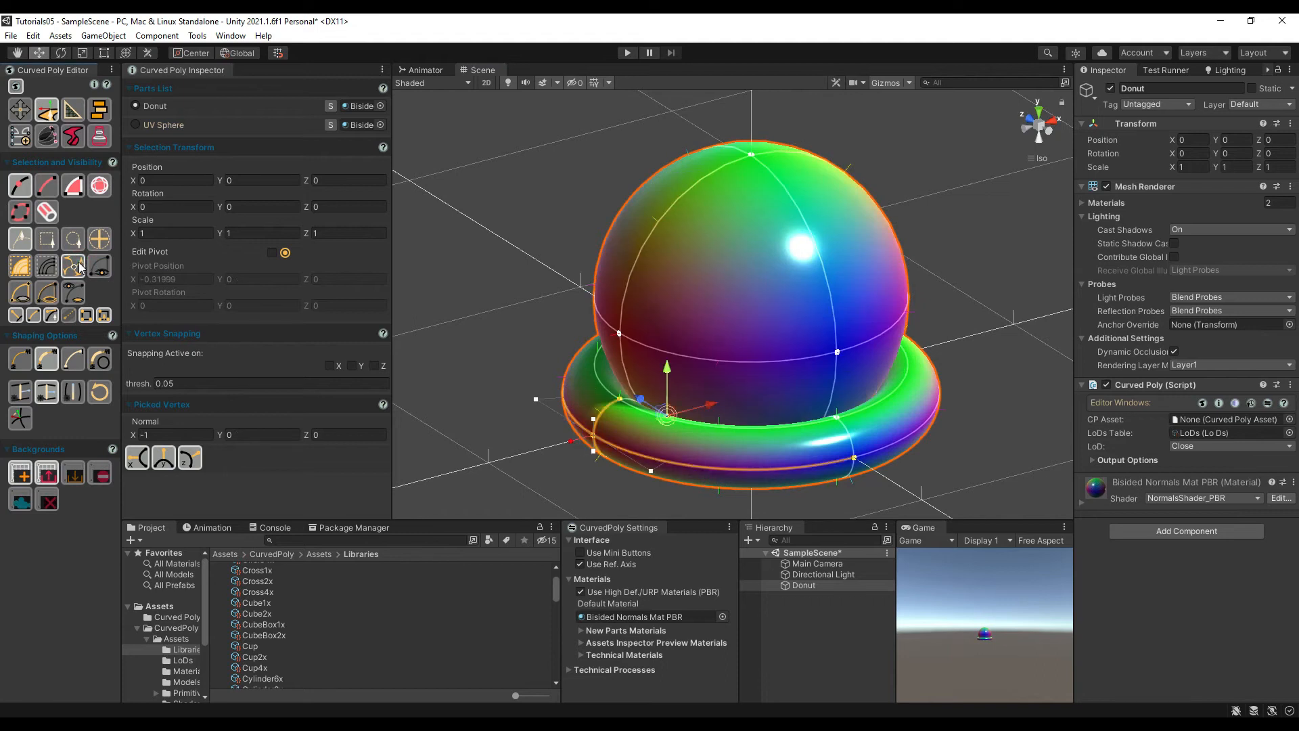
middle_click_drag(862, 295, 822, 290)
left_click(709, 343)
left_click_drag(705, 340, 672, 272, "alt")
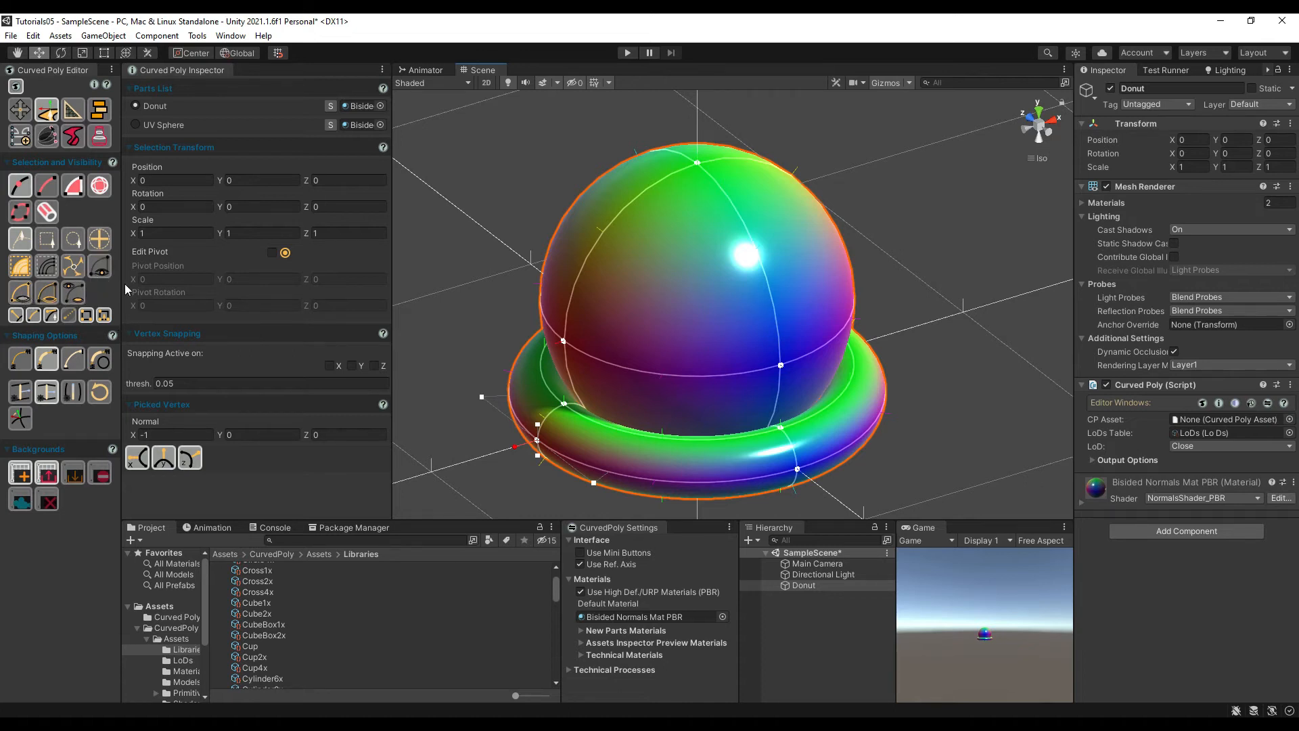
Grow a selection once from the sphere's top vertex, hide the selected dome, and show all geometry again
left_click(697, 162)
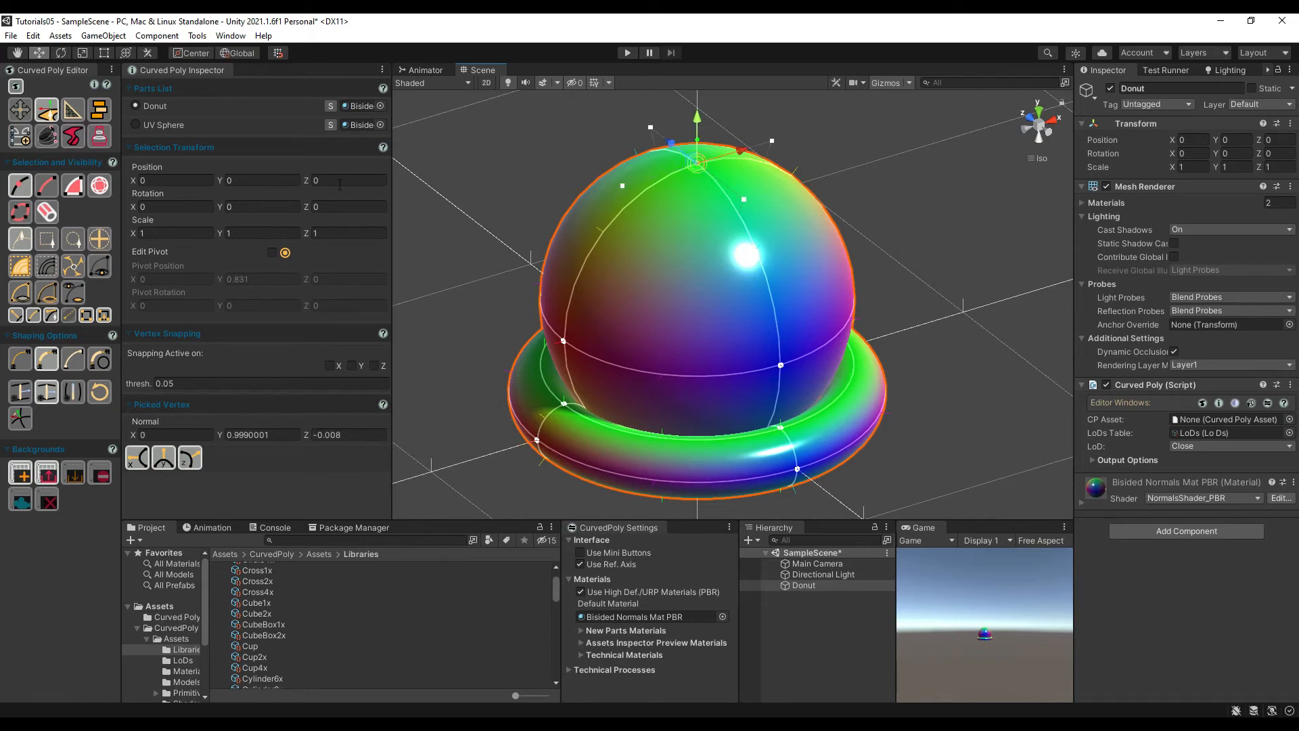
left_click(75, 268)
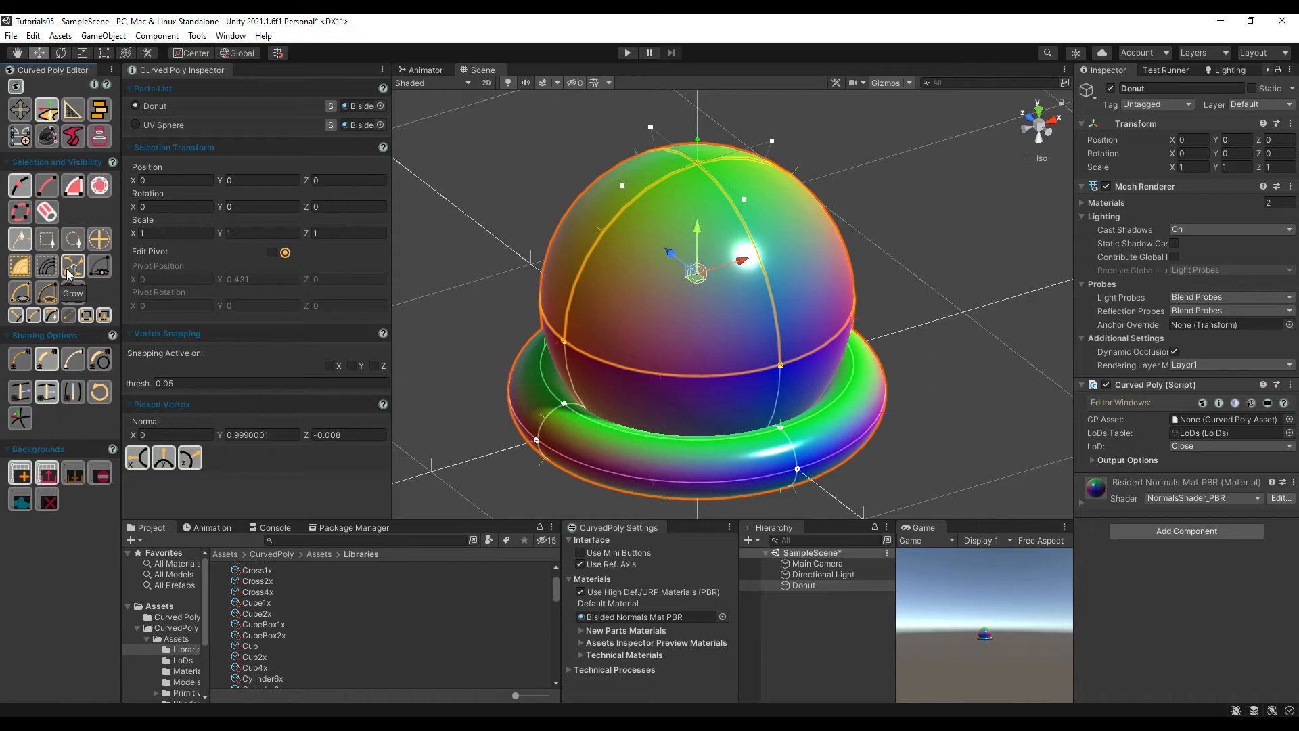
left_click(27, 292)
left_click_drag(724, 377, 728, 366, "alt")
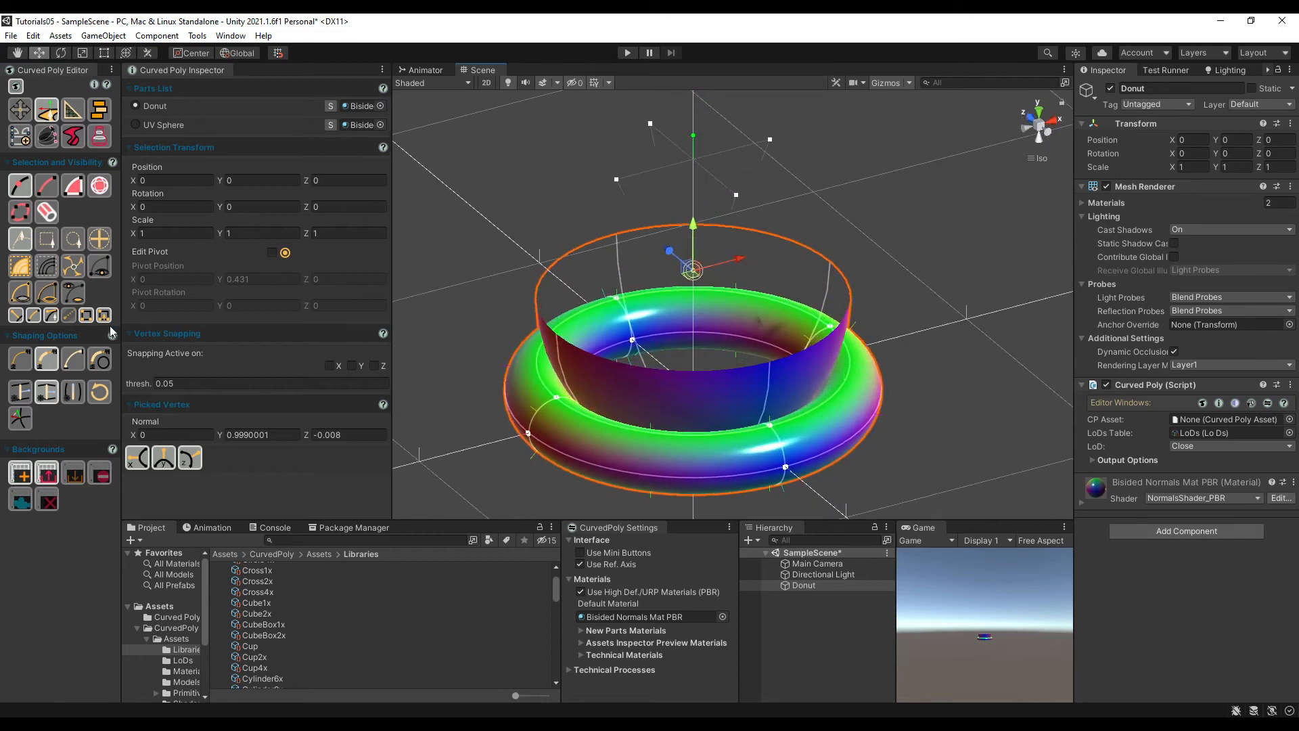
left_click(102, 272)
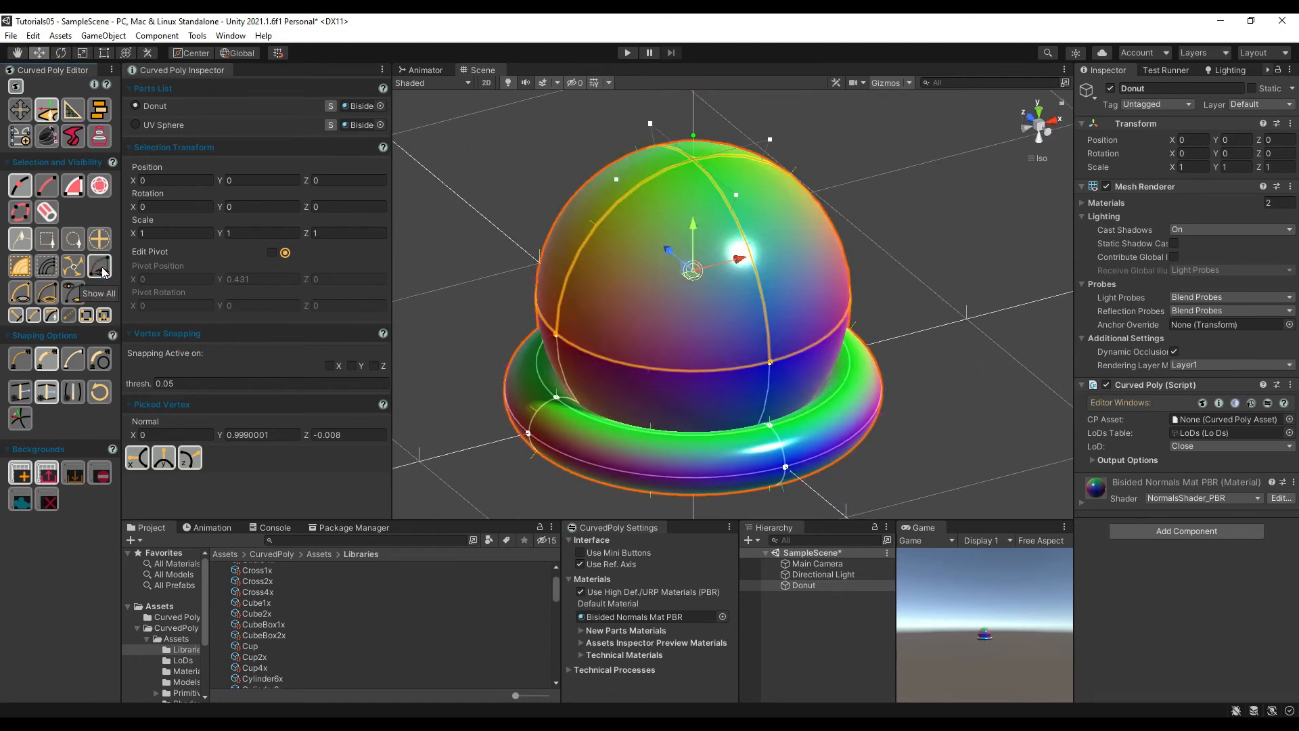
Isolate the selected dome by hiding the unselected geometry, show everything again, and clear the selection
left_click(51, 302)
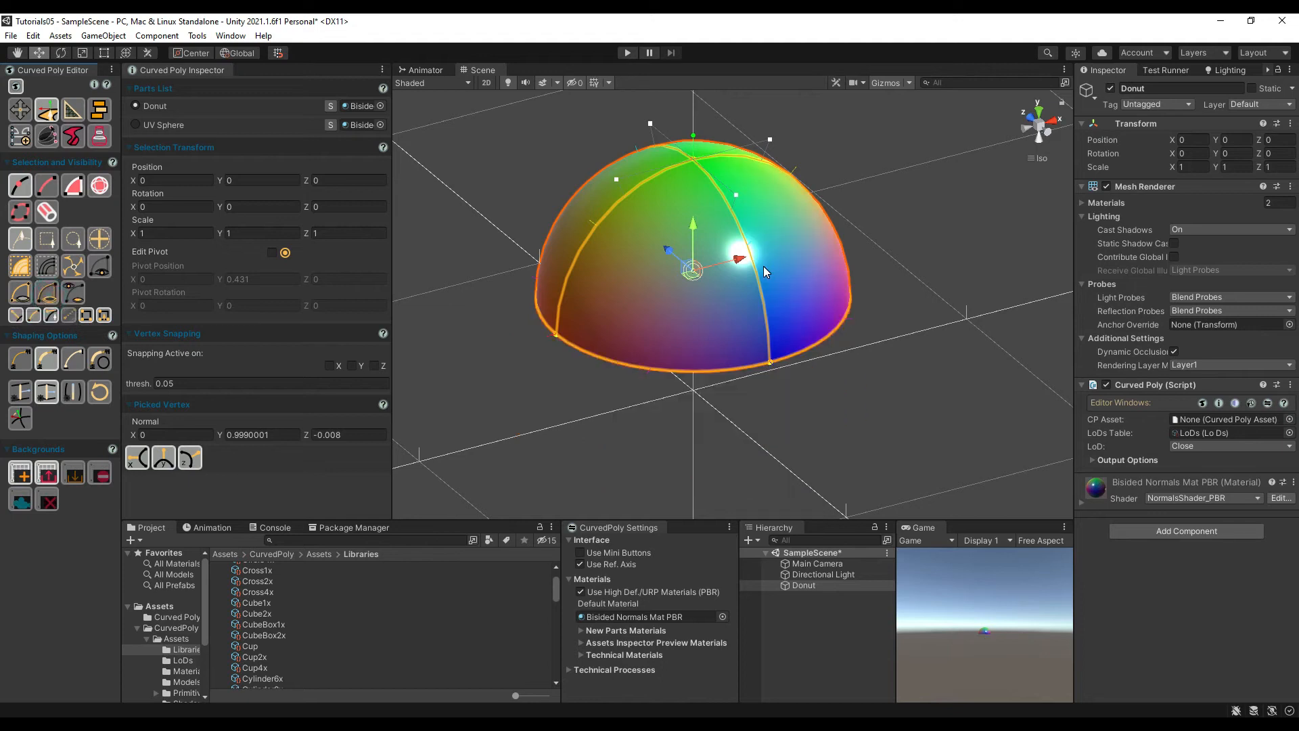
left_click(100, 267)
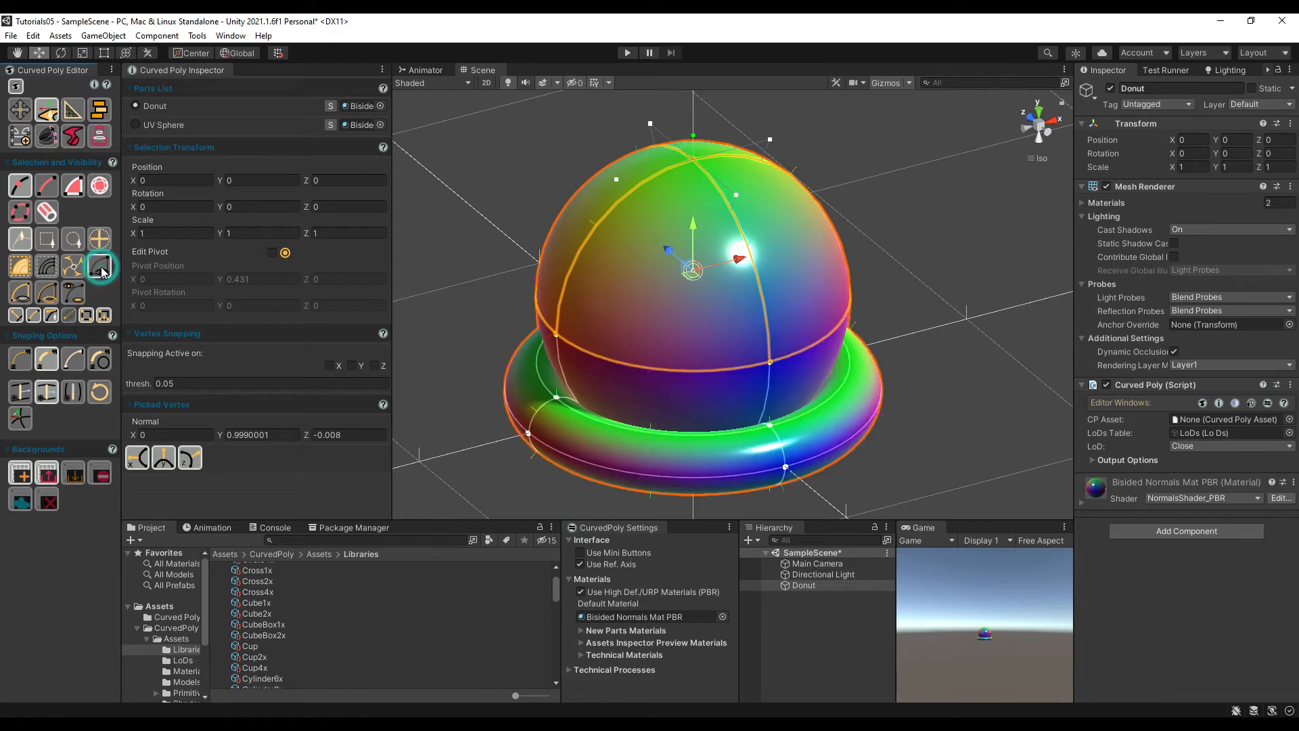
left_click(47, 266)
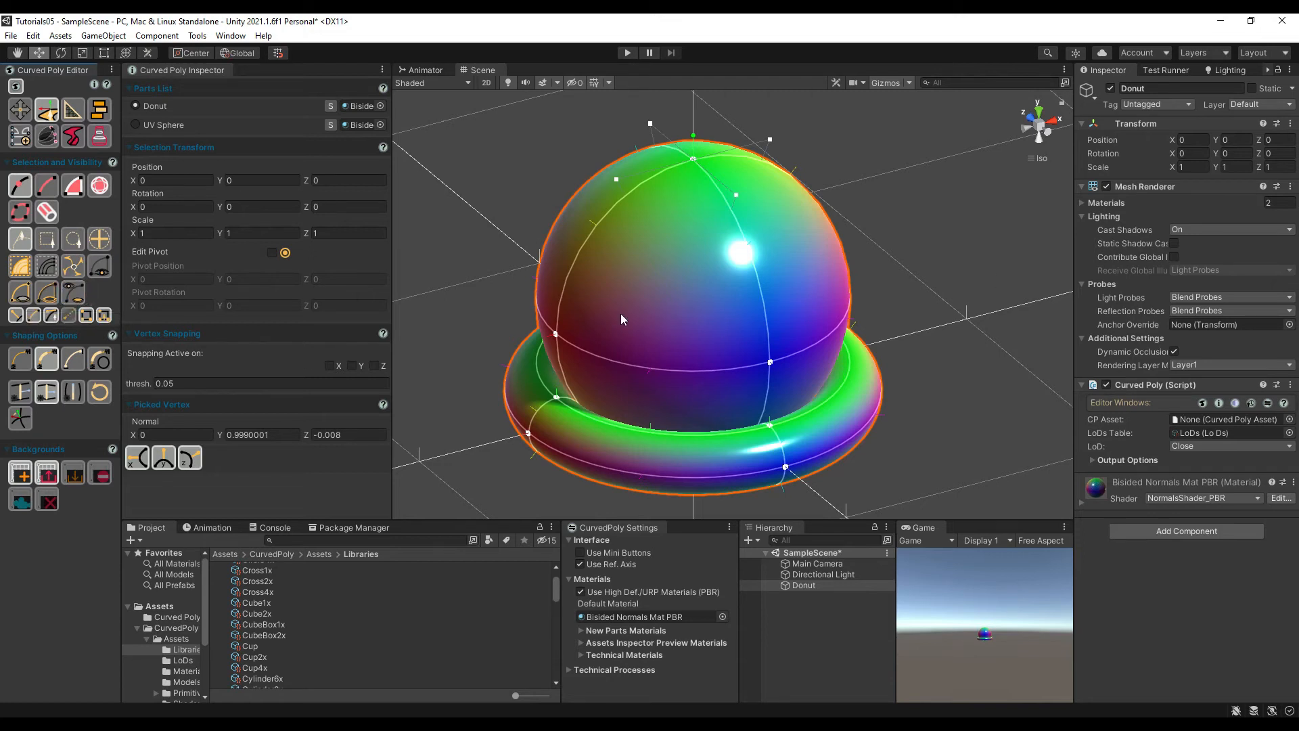
Examine the model with the lower front geometry of the sphere and donut hidden, show all geometry, and frame the model
left_click_drag(589, 308, 1295, 143, "alt")
left_click_drag(609, 135, 741, 241, "alt")
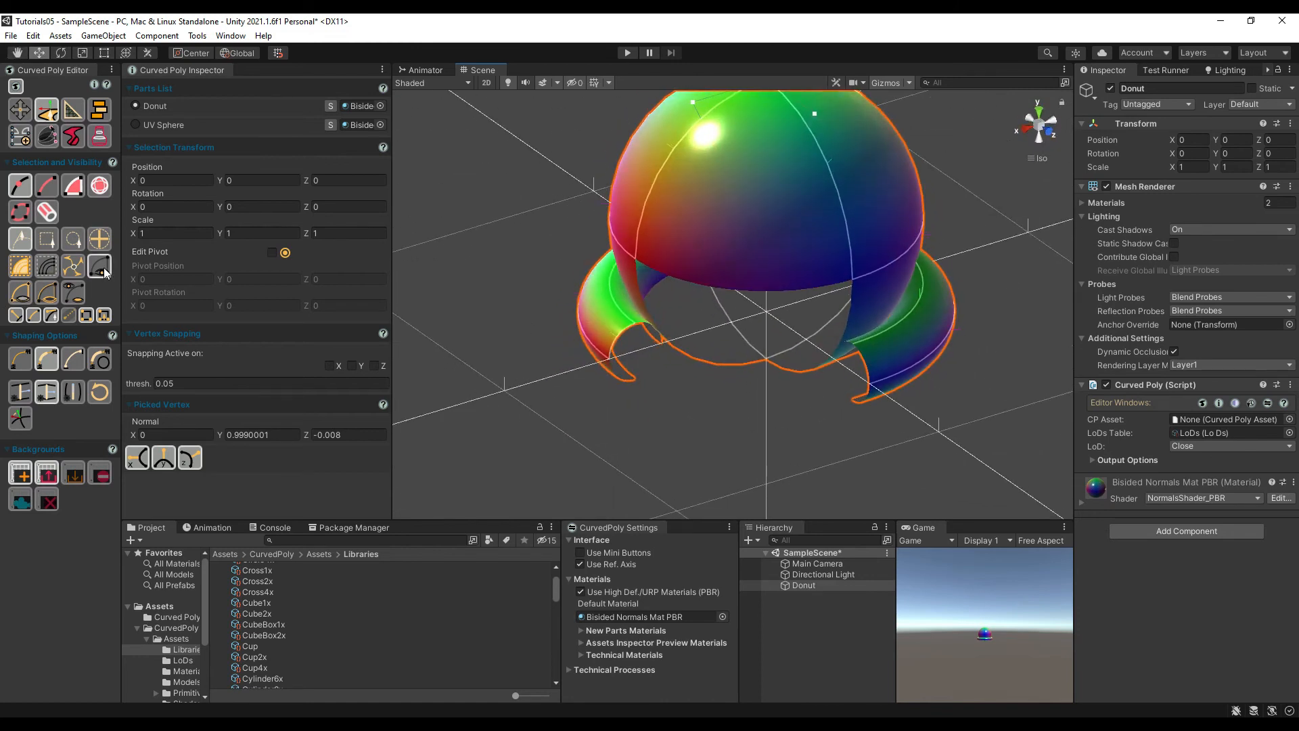
right_click_drag(908, 264, 389, 302)
key("f")
right_click_drag(789, 267, 683, 278)
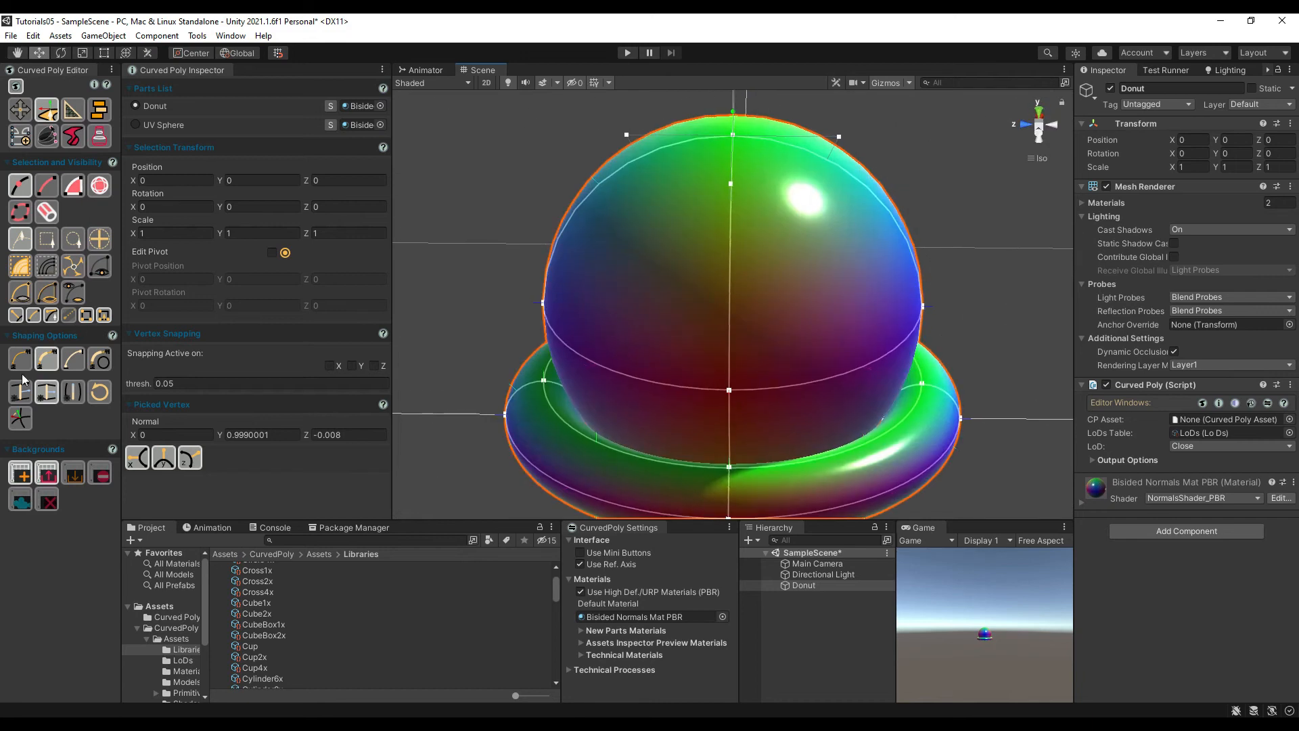
Toggle the display of normals and select one of the sphere's front equator vertices
left_click(15, 318)
right_click_drag(714, 238, 519, 226)
scroll(639, 195, "up", 2)
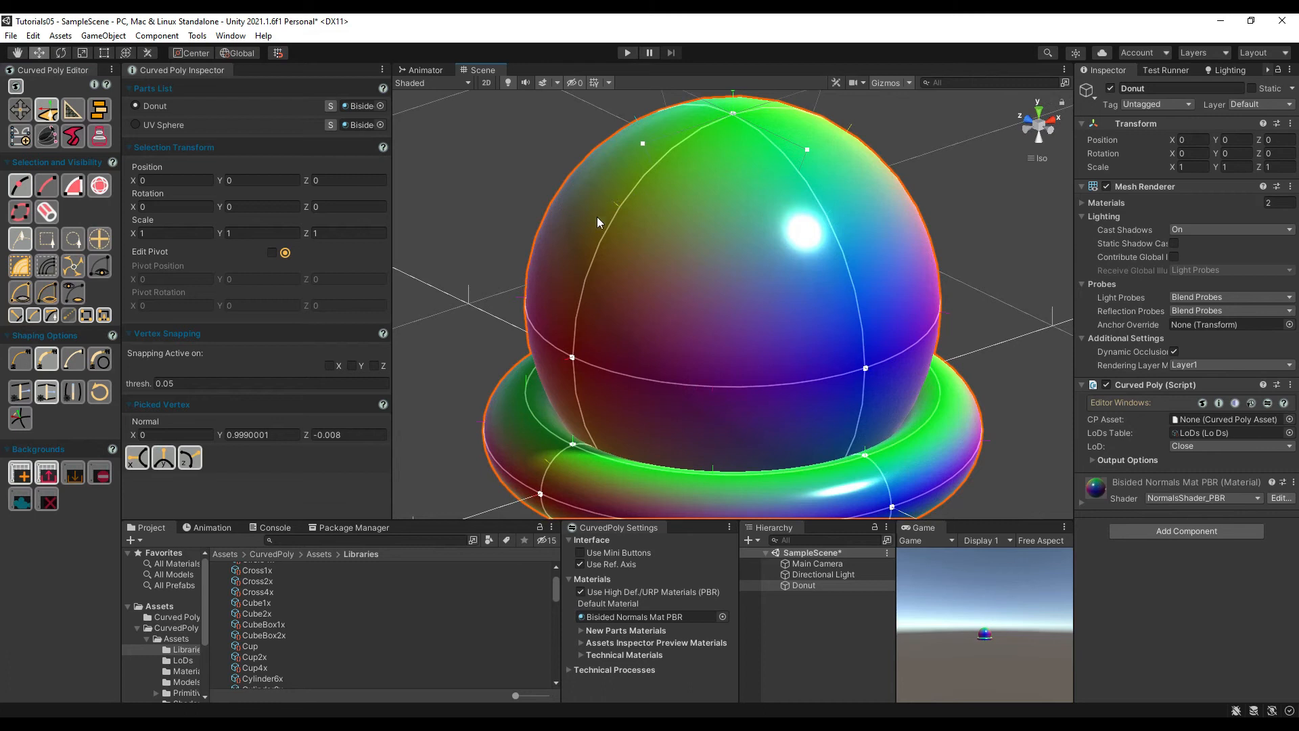
left_click(577, 361)
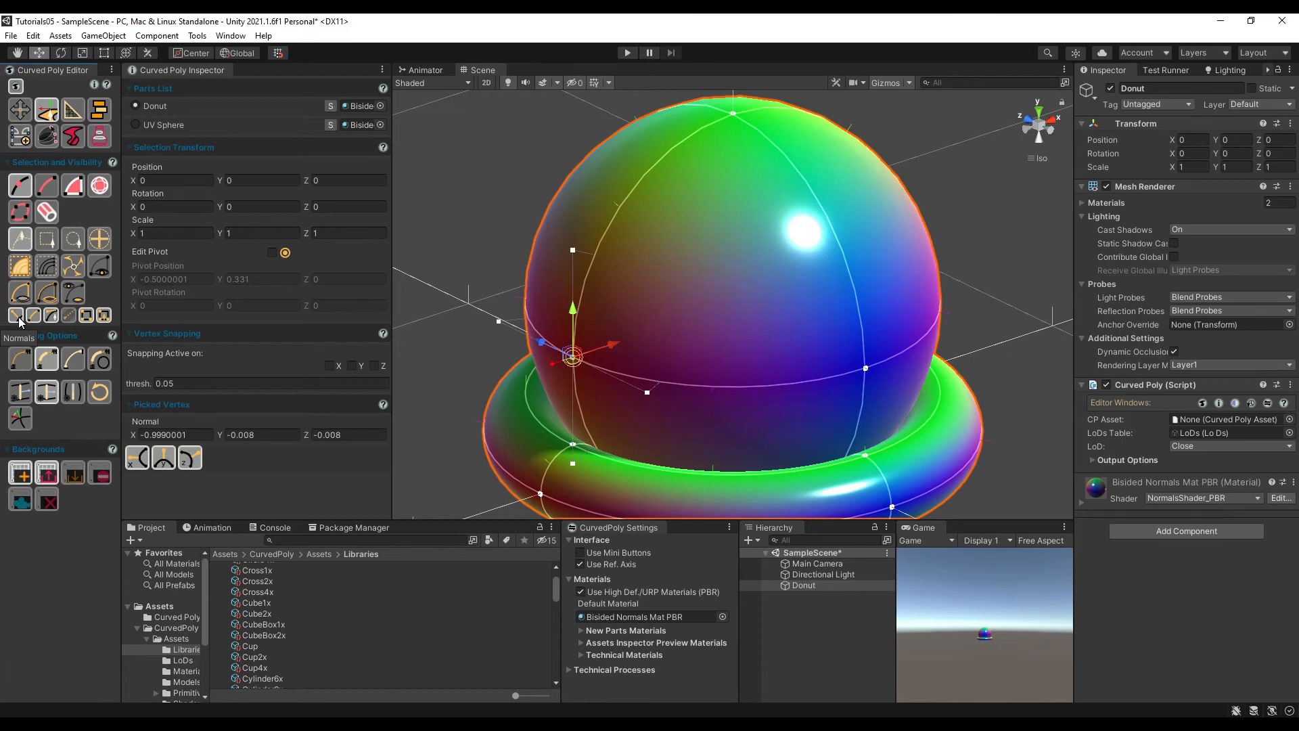
Toggle the display of the model's edges while in vertex selection mode
left_click_drag(591, 163, 566, 212, "alt")
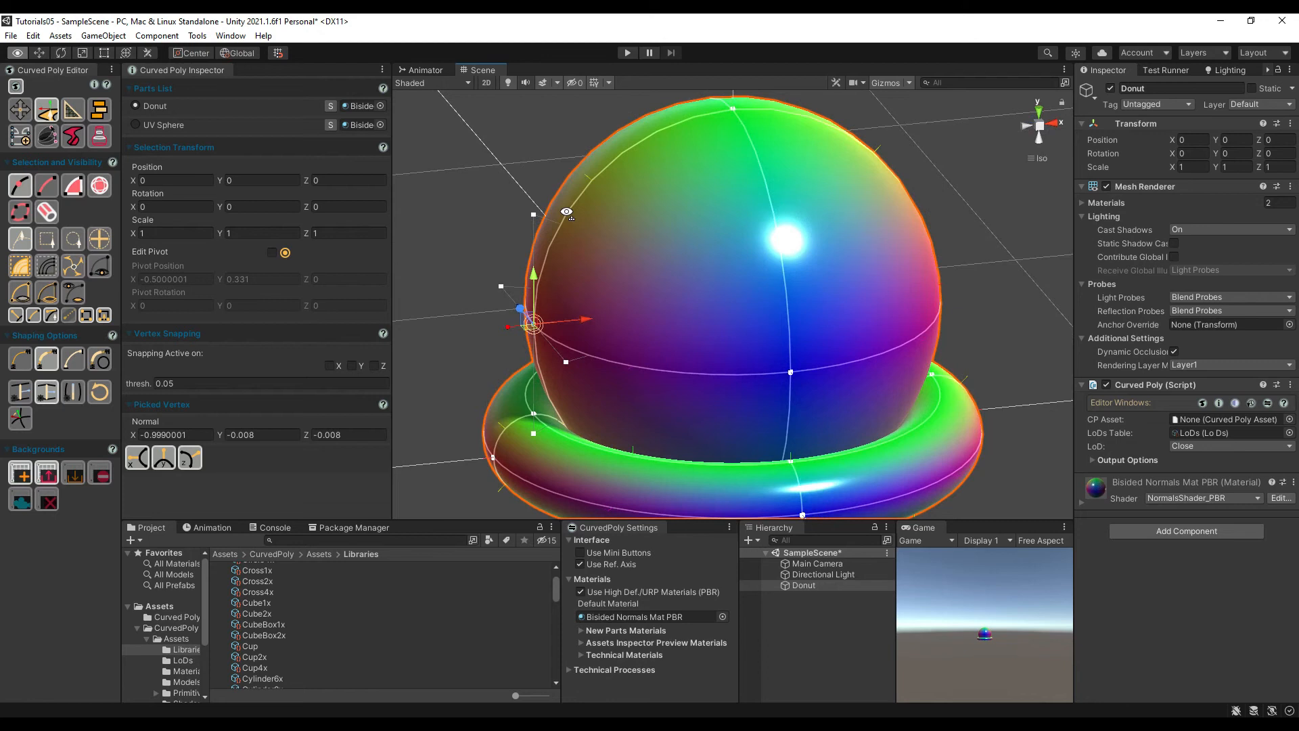
left_click_drag(566, 212, 638, 233, "alt")
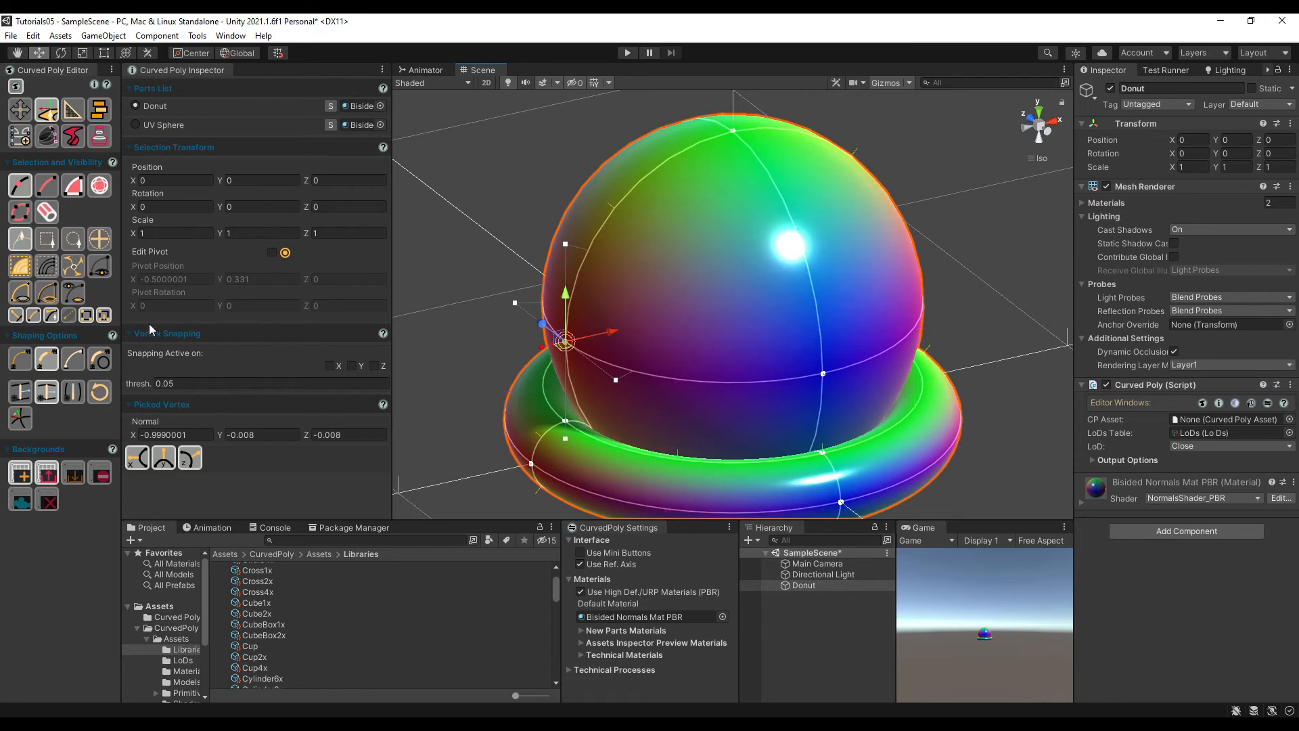
left_click(33, 316)
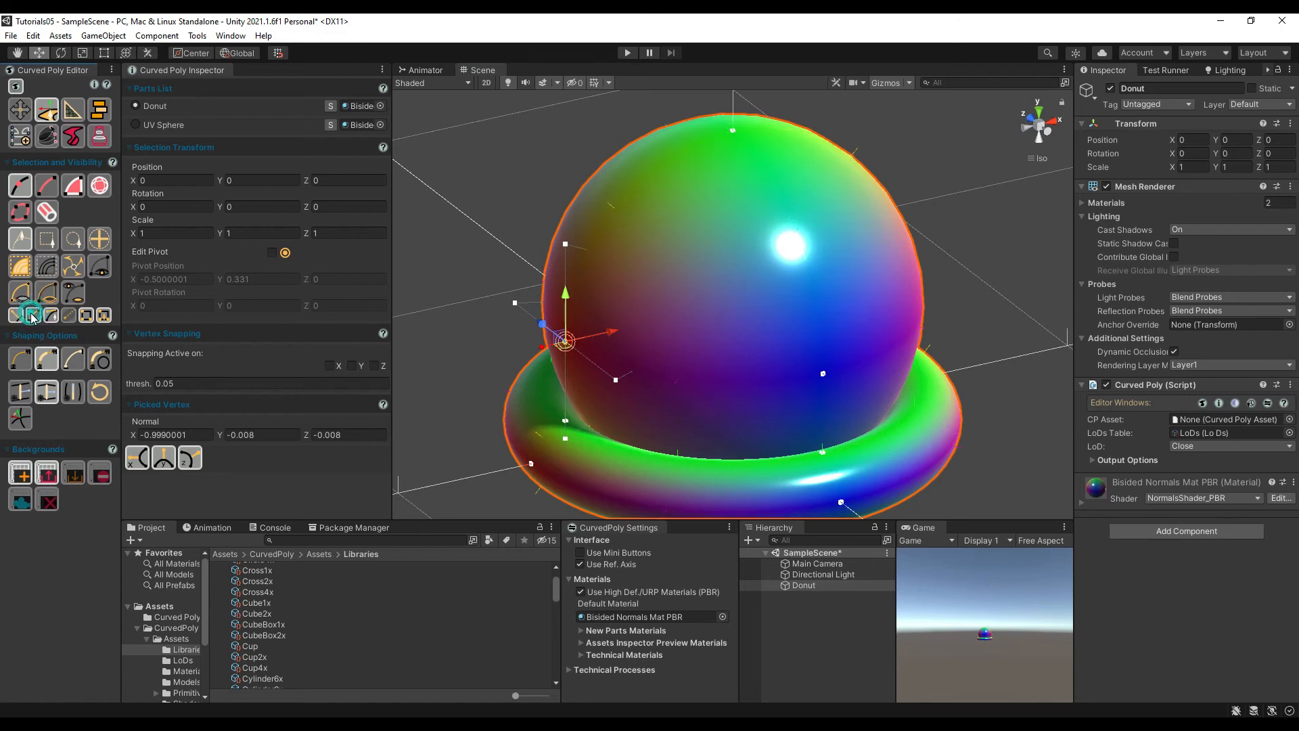
left_click(30, 187)
left_click(30, 187)
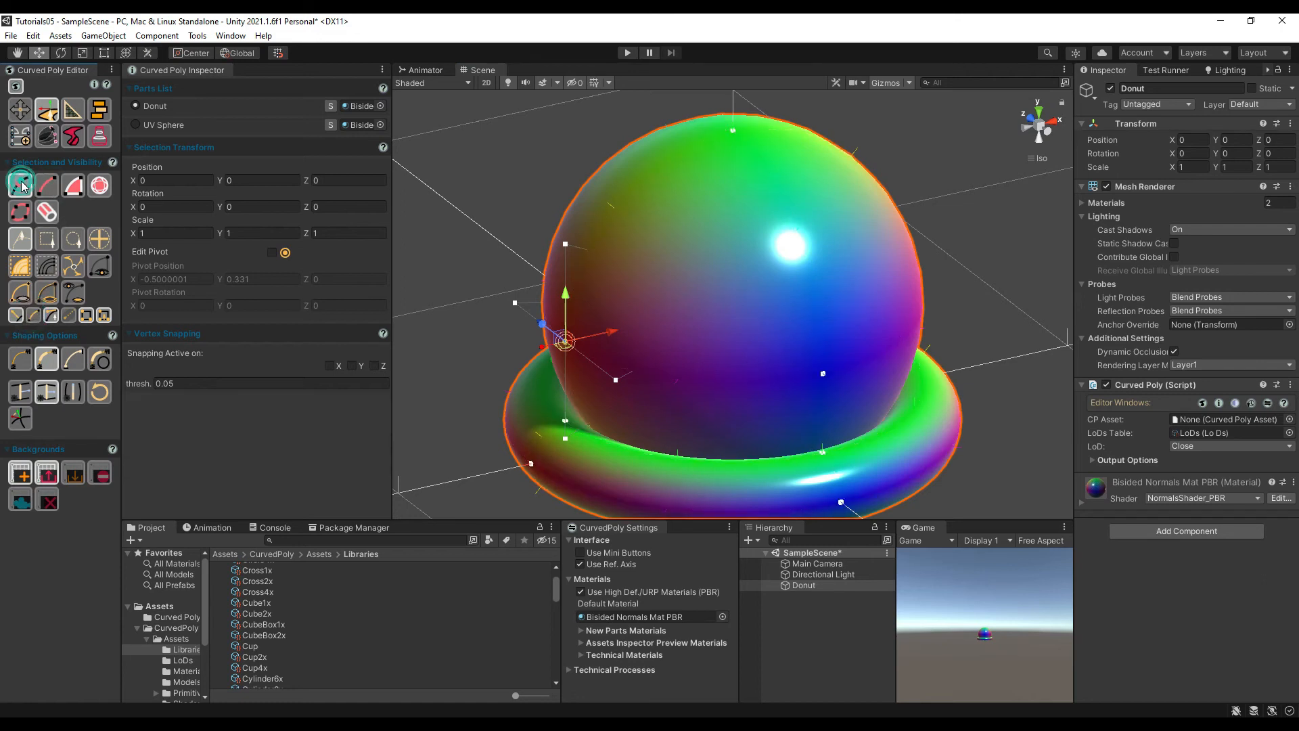
Toggle the display of the curve handles and select the sphere's upper side edge in edge selection mode
left_click(52, 317)
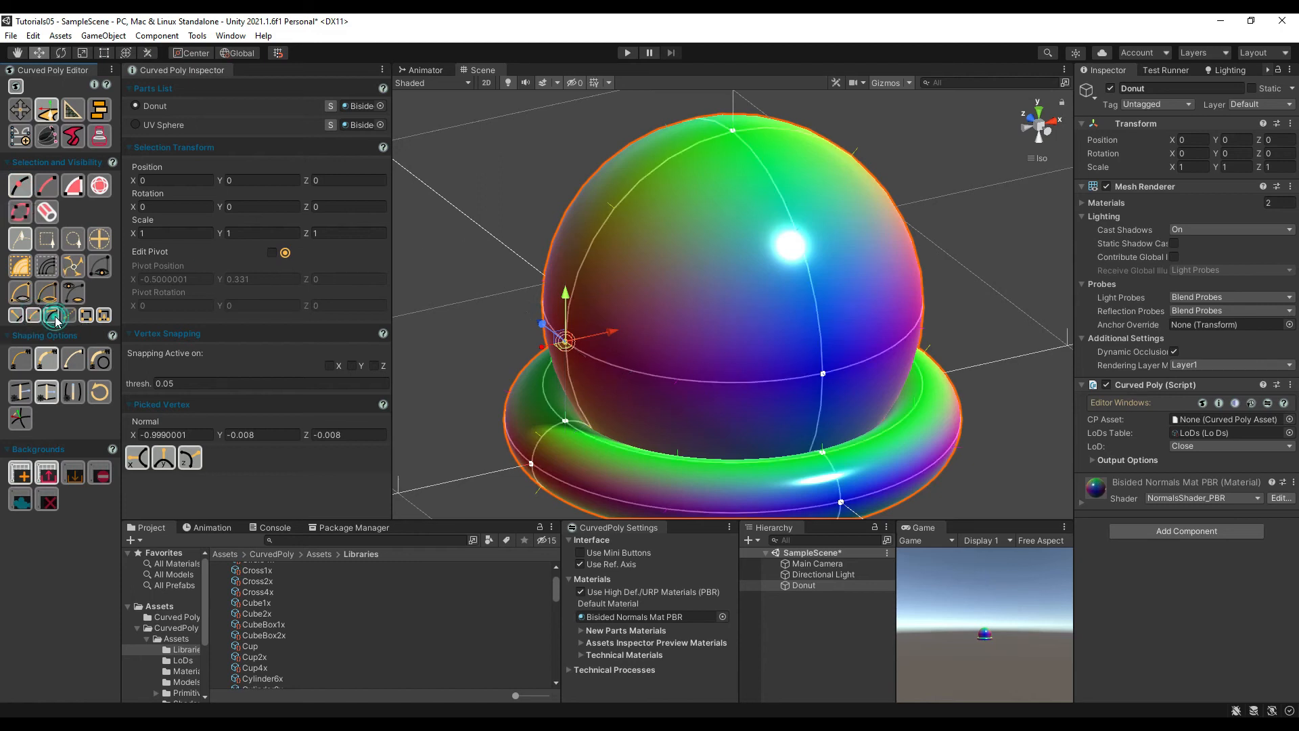
left_click(46, 192)
left_click(623, 194)
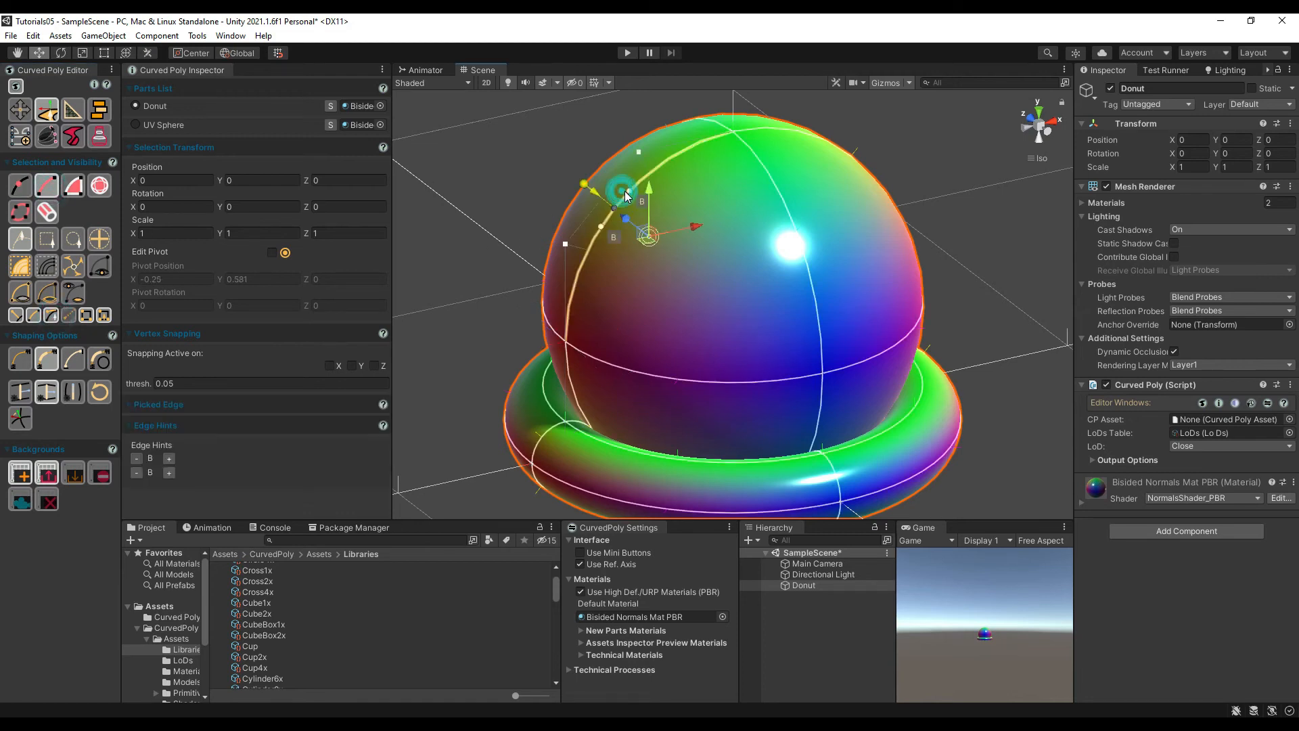
left_click(52, 316)
left_click(71, 315)
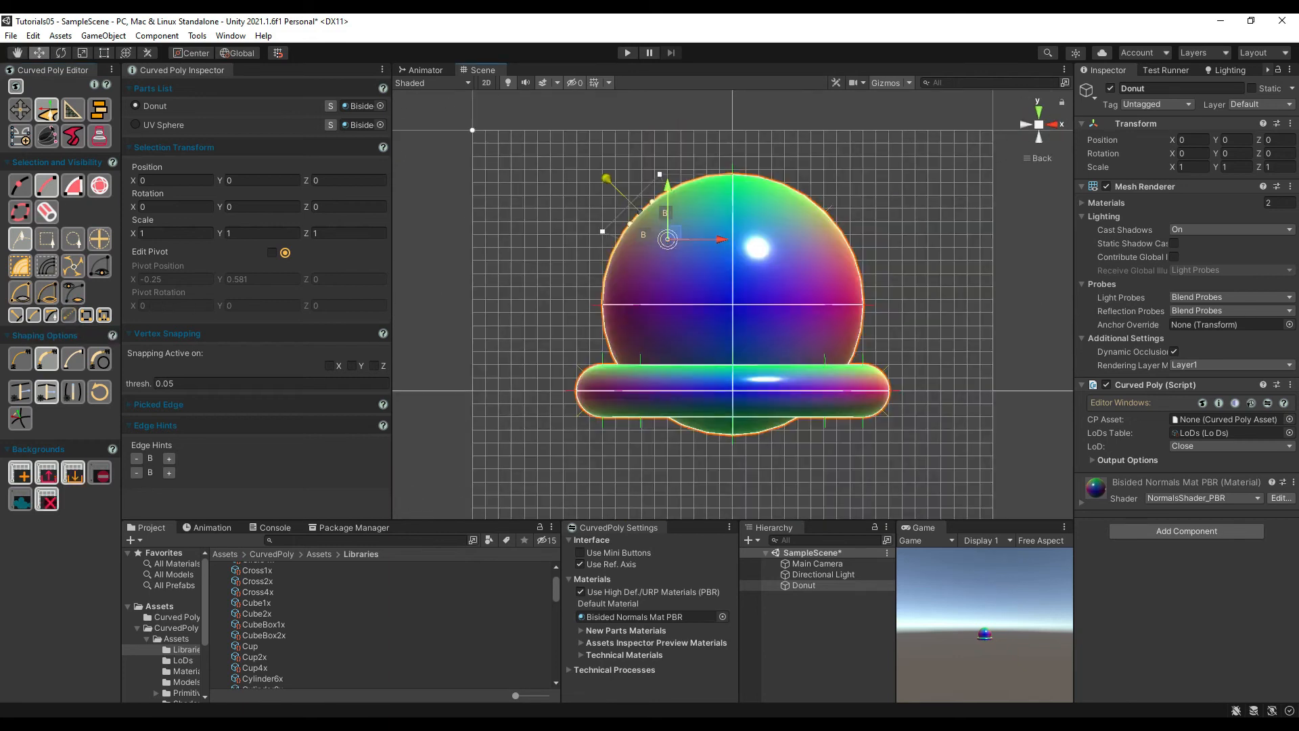
Raise the sphere's top vertex by about 0.019 along Y, toggling the grid display before and after the move
left_click(86, 316)
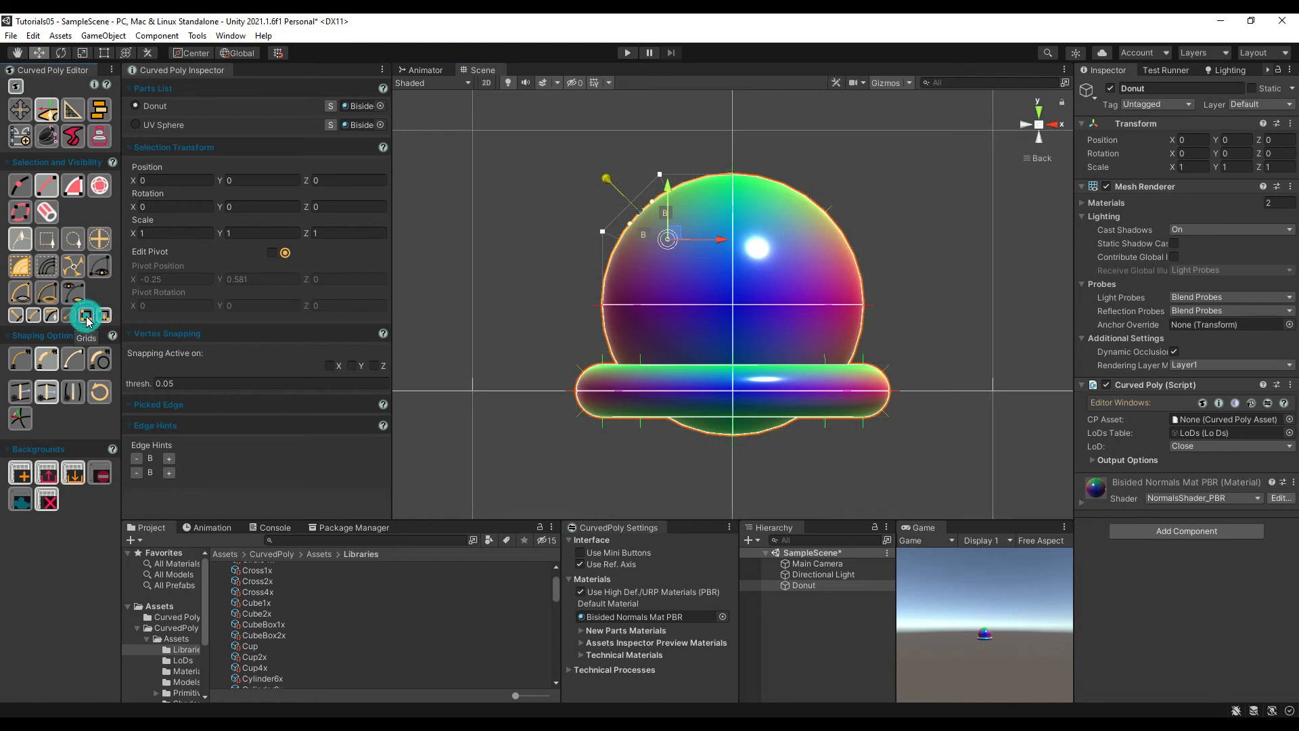
left_click(86, 315)
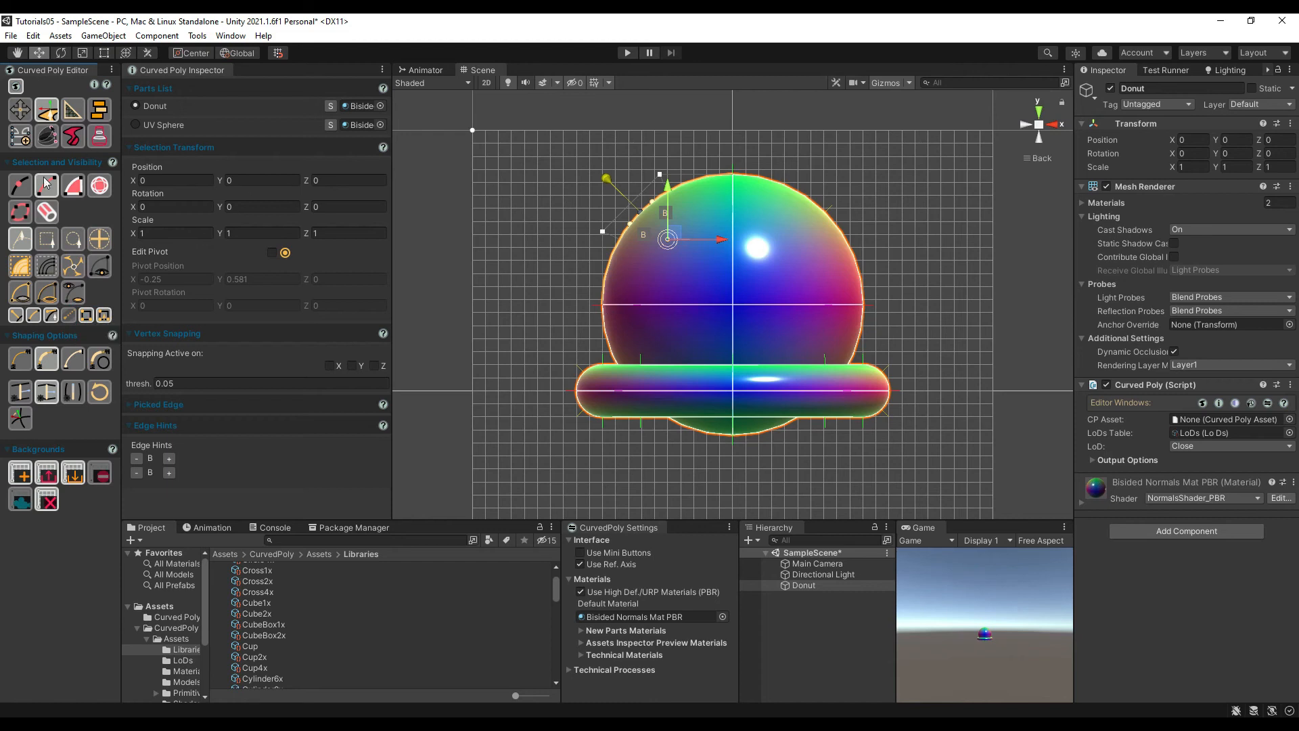
left_click(740, 173)
mouse_move(741, 174)
left_mouse_down()
mouse_move(767, 169)
mouse_move(740, 173)
mouse_move(763, 197)
mouse_move(734, 168)
left_mouse_up()
left_click(108, 318)
left_click(88, 316)
left_click(87, 316)
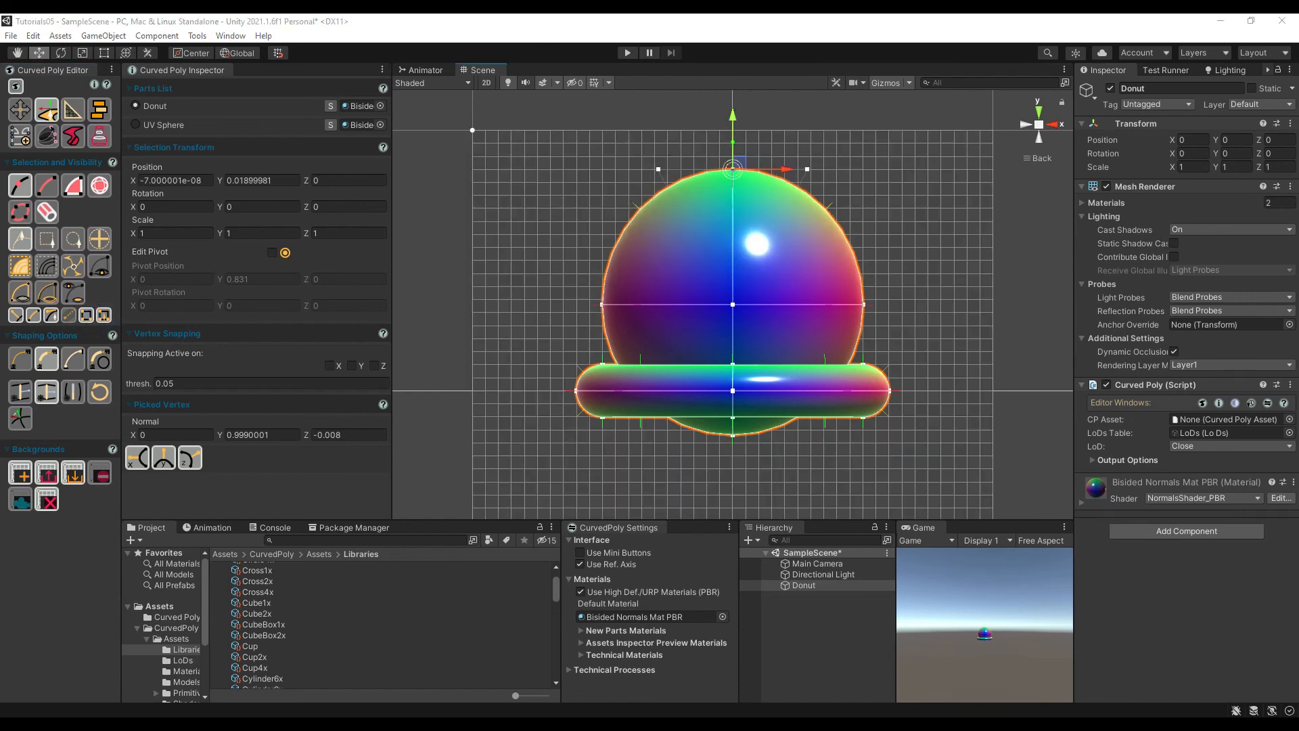
Make UV Sphere the active part, and return the active part to Donut
left_click_drag(392, 255, 380, 256)
left_click(136, 125)
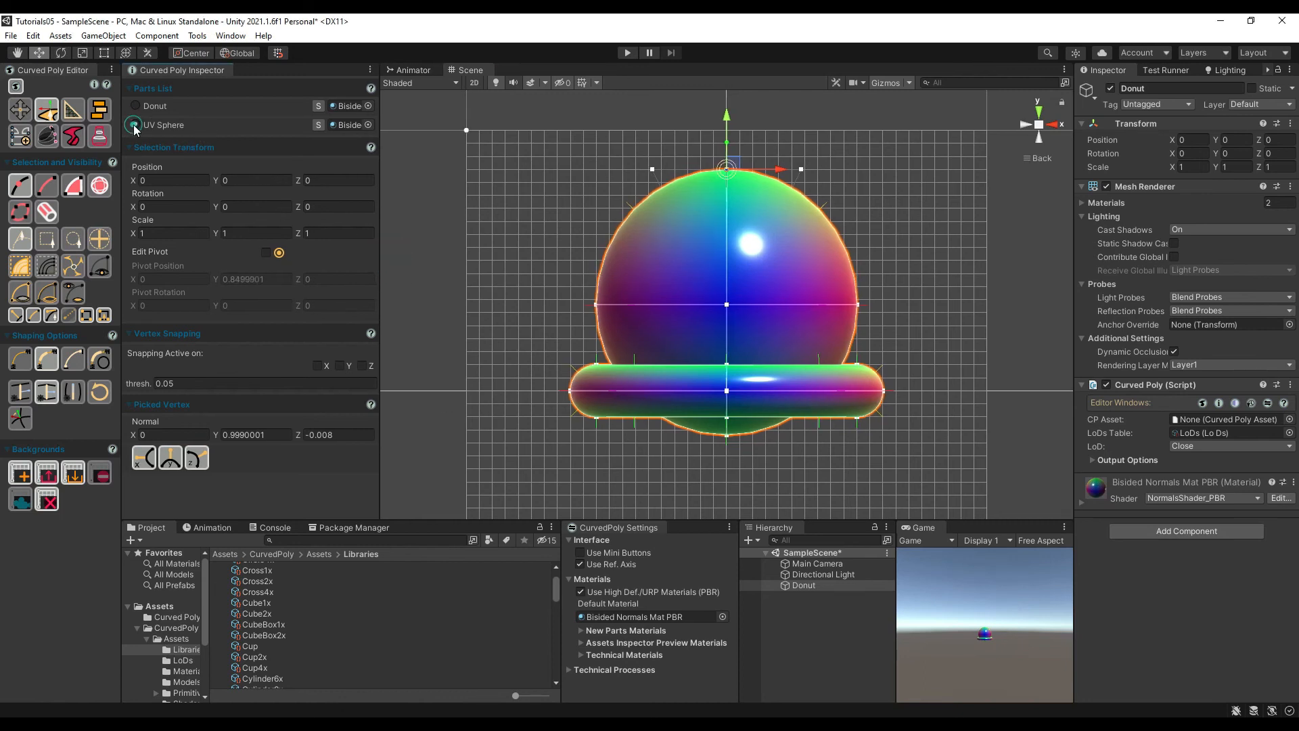
left_click(320, 125)
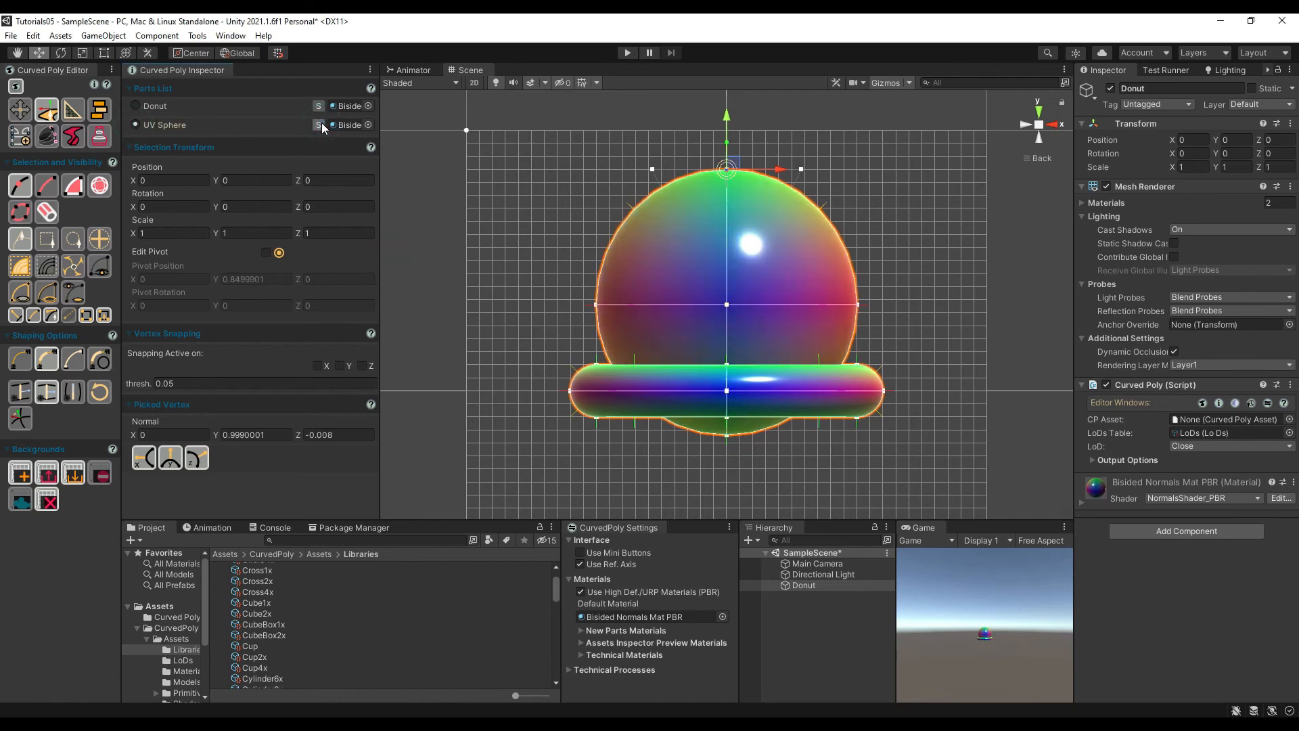
left_click(318, 106)
left_click(138, 106)
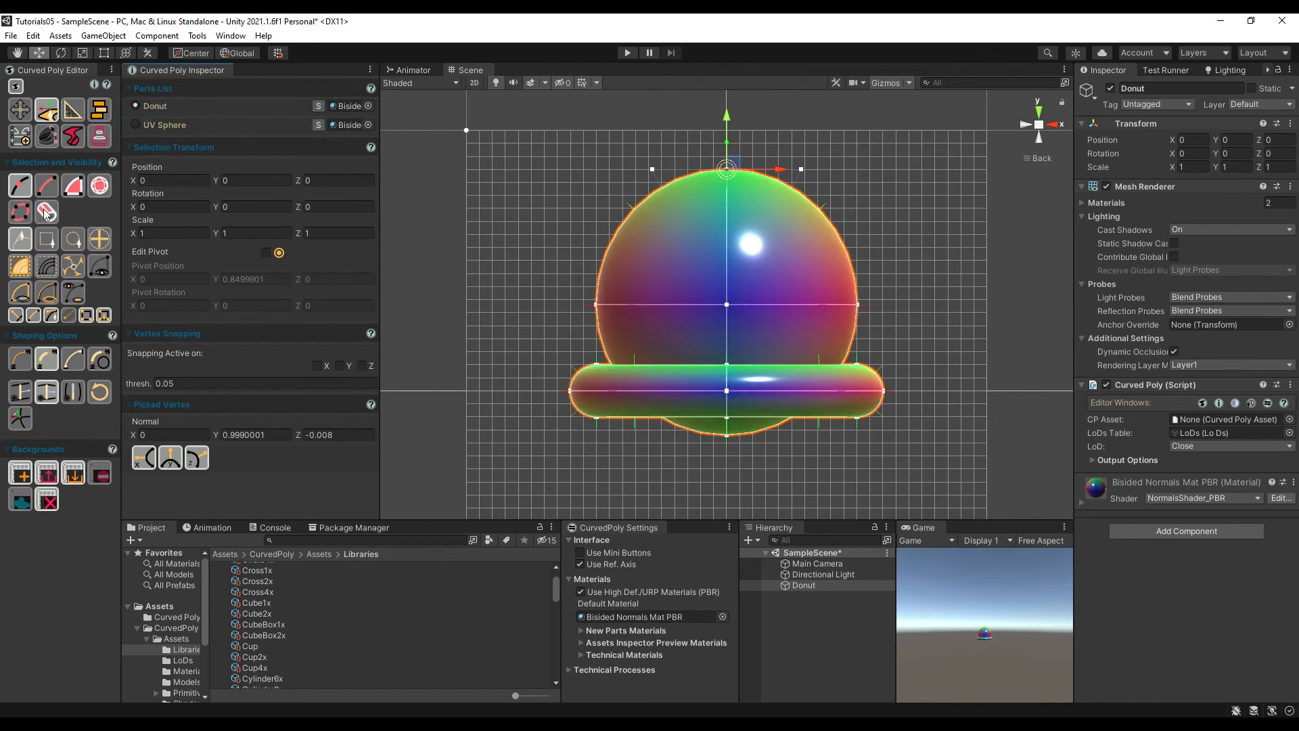
Clear the selection and select all geometry of the Donut part, replacing it with a selection of the UV Sphere part
left_click(45, 269)
left_click(321, 106)
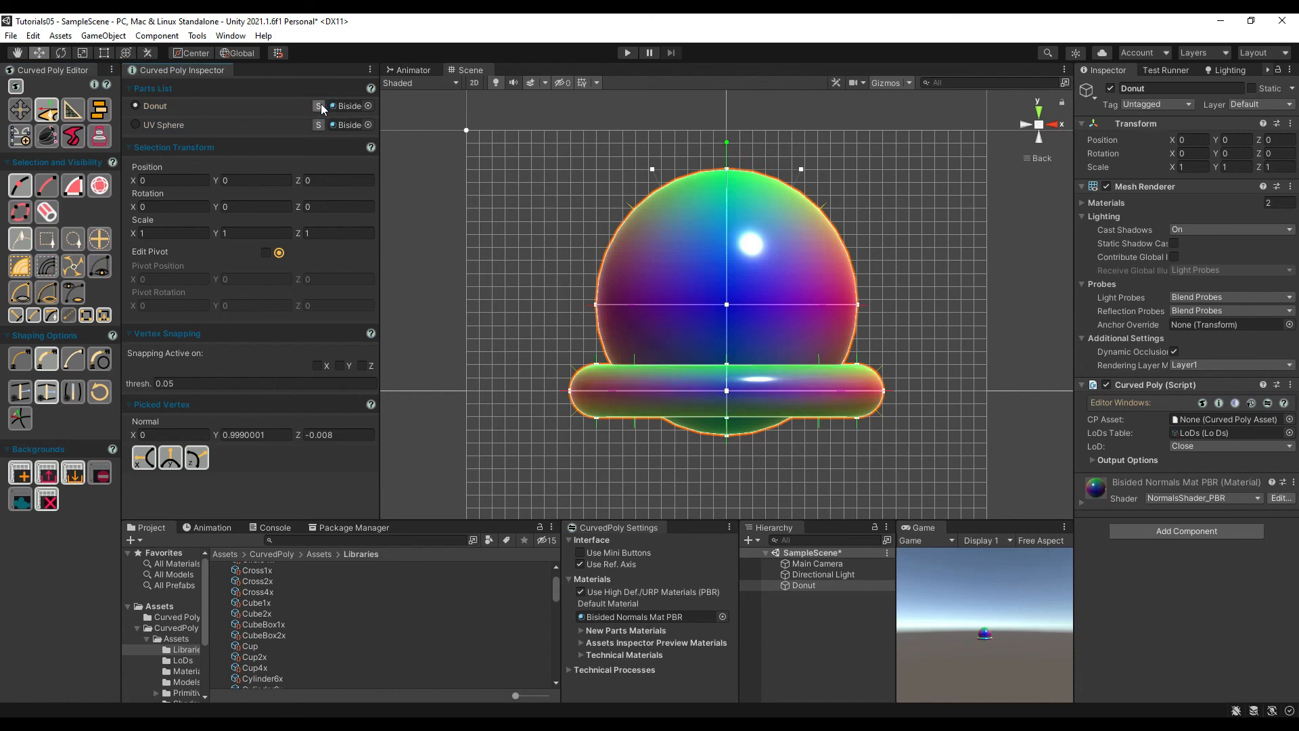
left_click(46, 268)
left_click(318, 124)
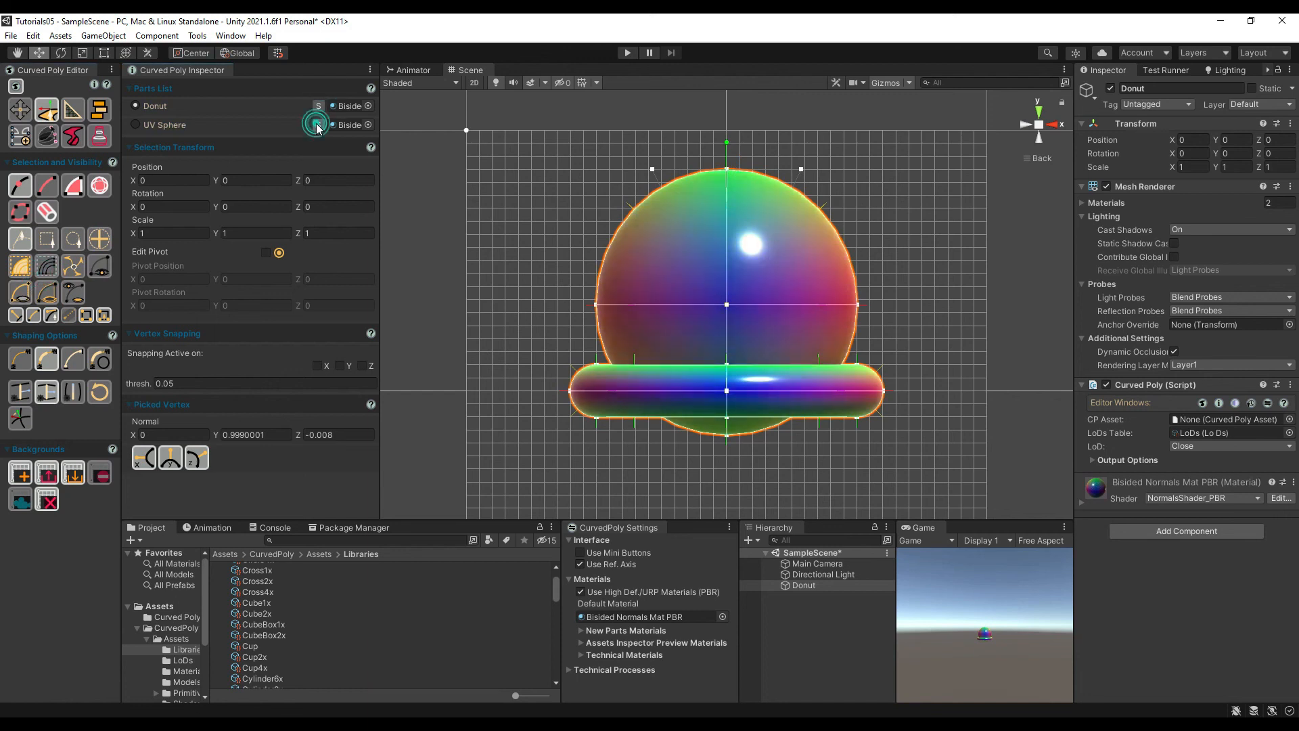
left_click_drag(379, 140, 402, 145)
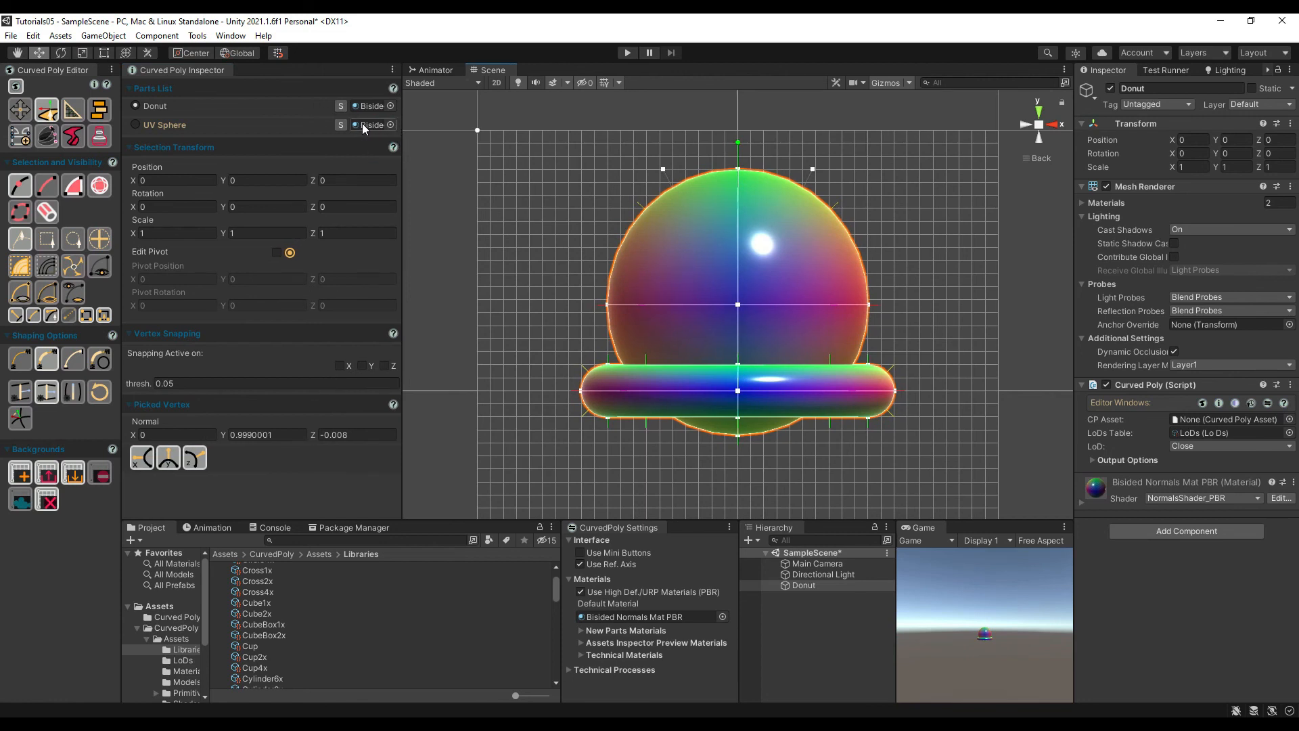
Assign the teal Edit Material 0006RP to the UV Sphere part
left_click(390, 124)
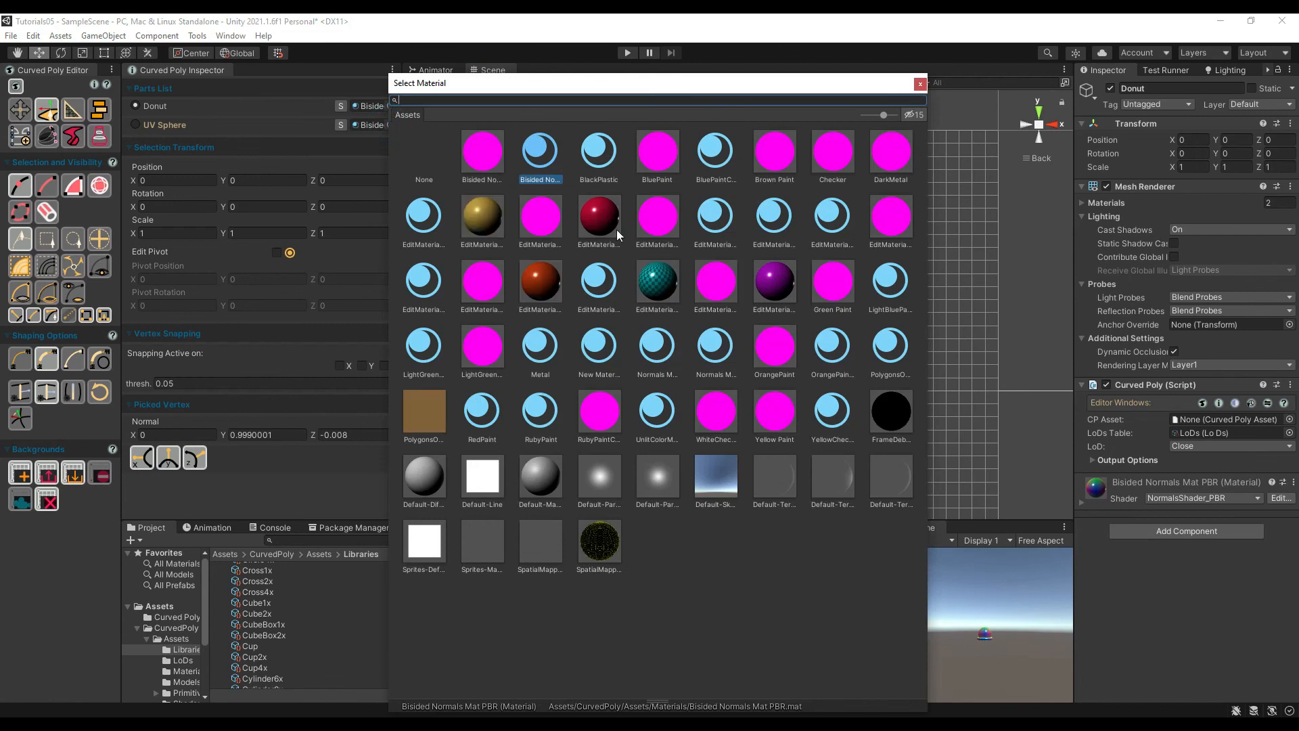
double_click(616, 229)
left_click_drag(656, 286, 729, 385, "alt")
Assign the red Edit Material 0001RP to the Donut part
left_click(391, 105)
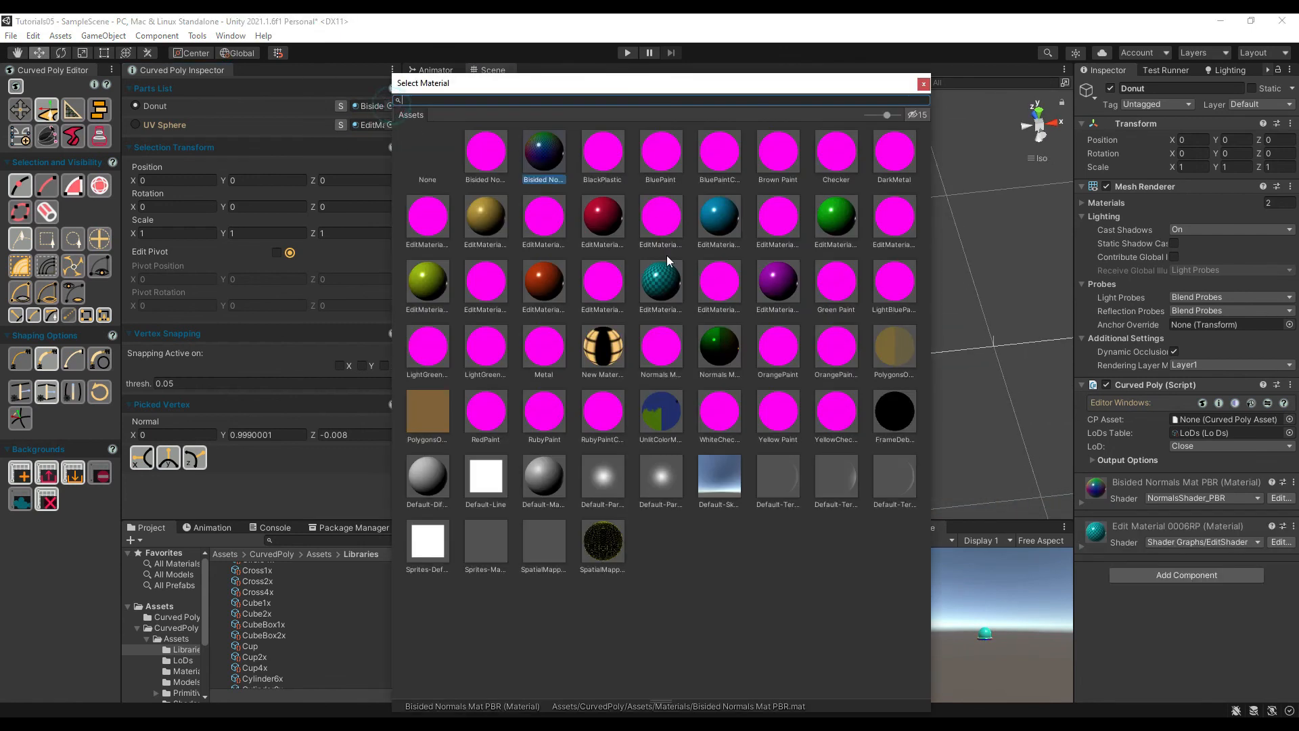
double_click(607, 220)
left_click_drag(751, 271, 778, 311, "alt")
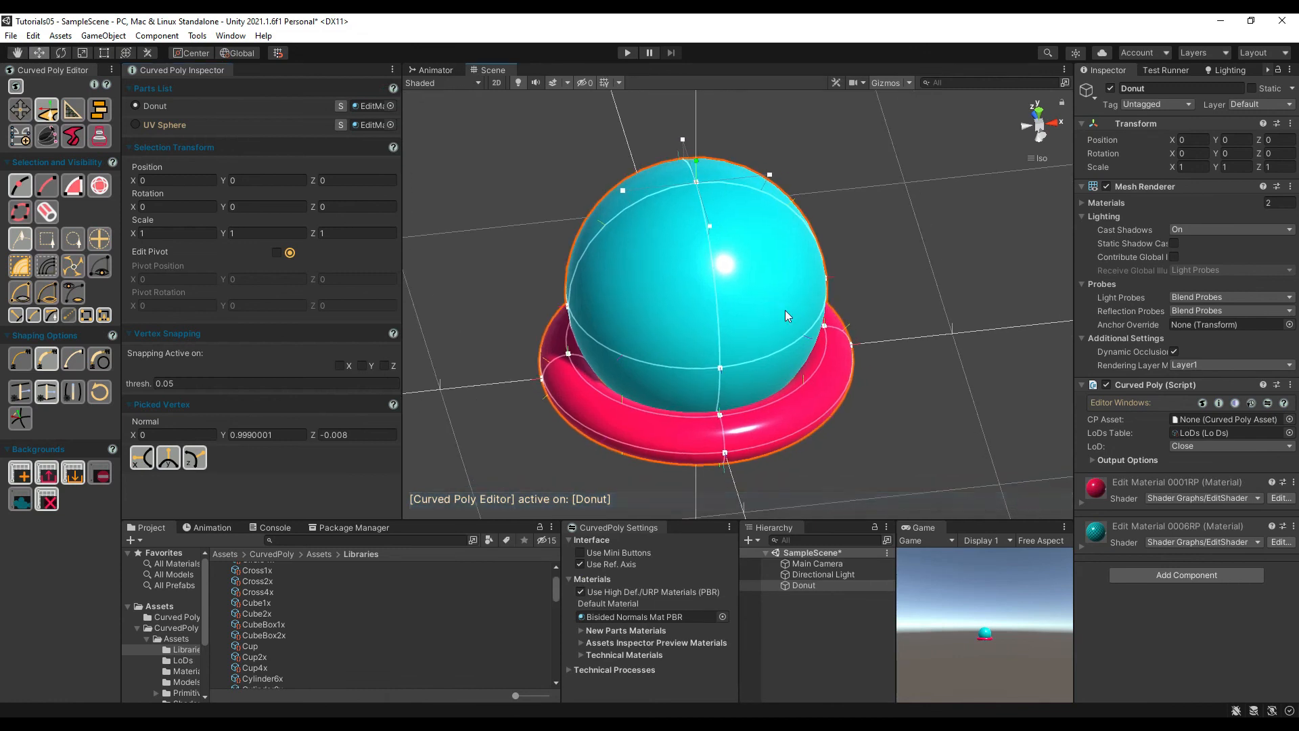
Clear the geometry selection and switch the active part between Donut and UV Sphere, leaving UV Sphere active
left_click(136, 125)
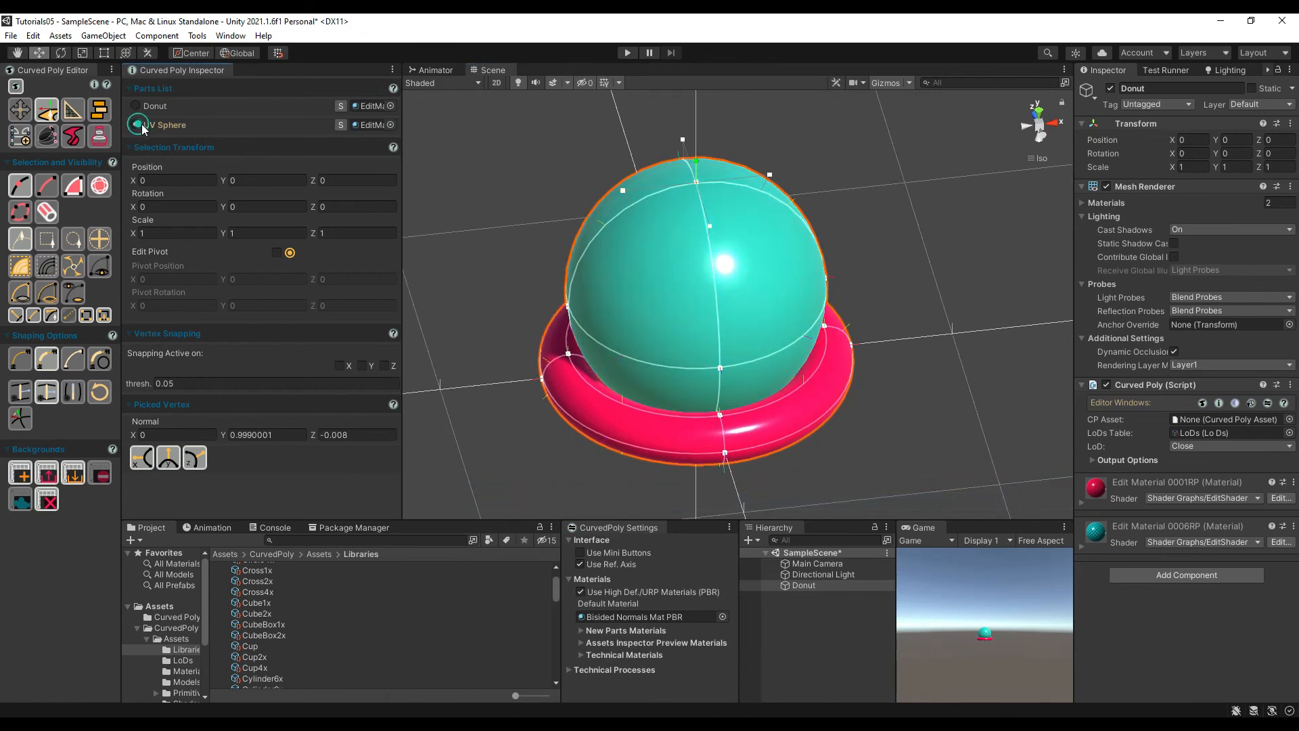
left_click(136, 106)
left_click(43, 269)
left_click(136, 125)
left_click(139, 107)
left_click_drag(515, 280, 641, 291, "alt")
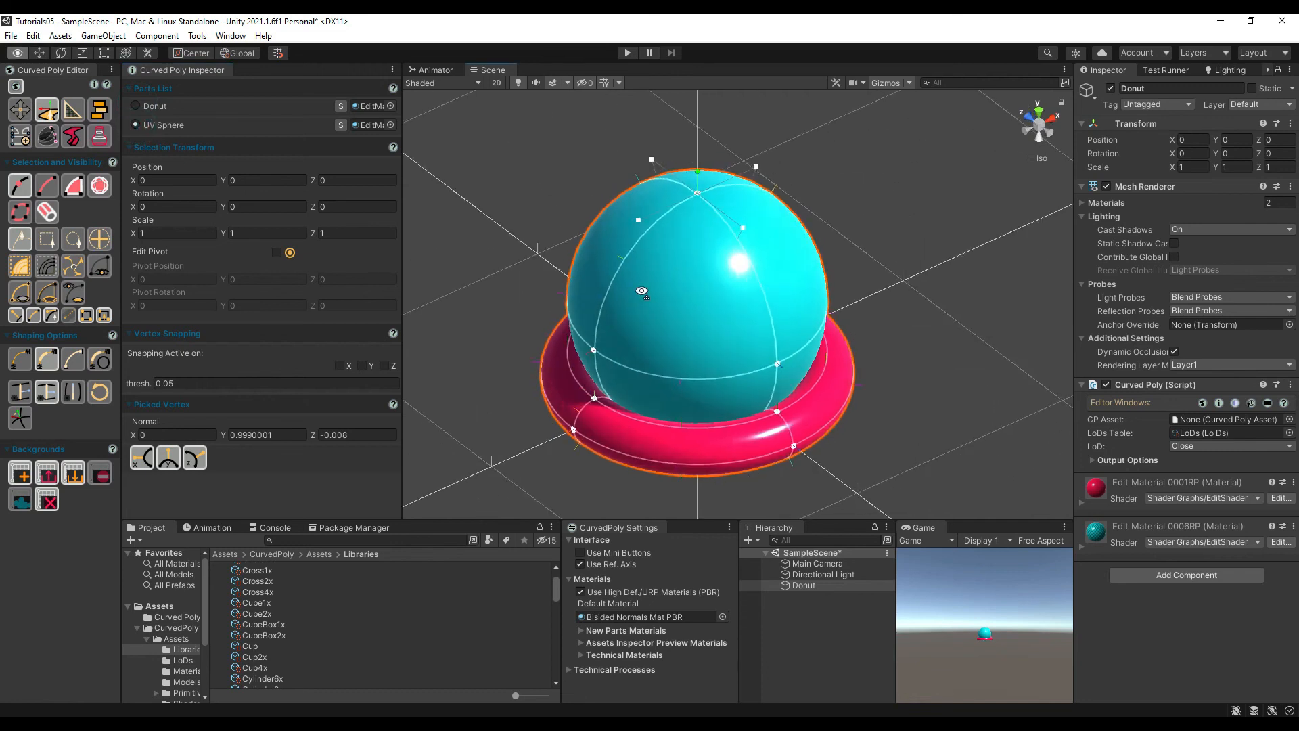
Switch to whole-part selection mode and alternately select the donut and the sphere in the scene
middle_click_drag(693, 314, 663, 307)
left_click(102, 187)
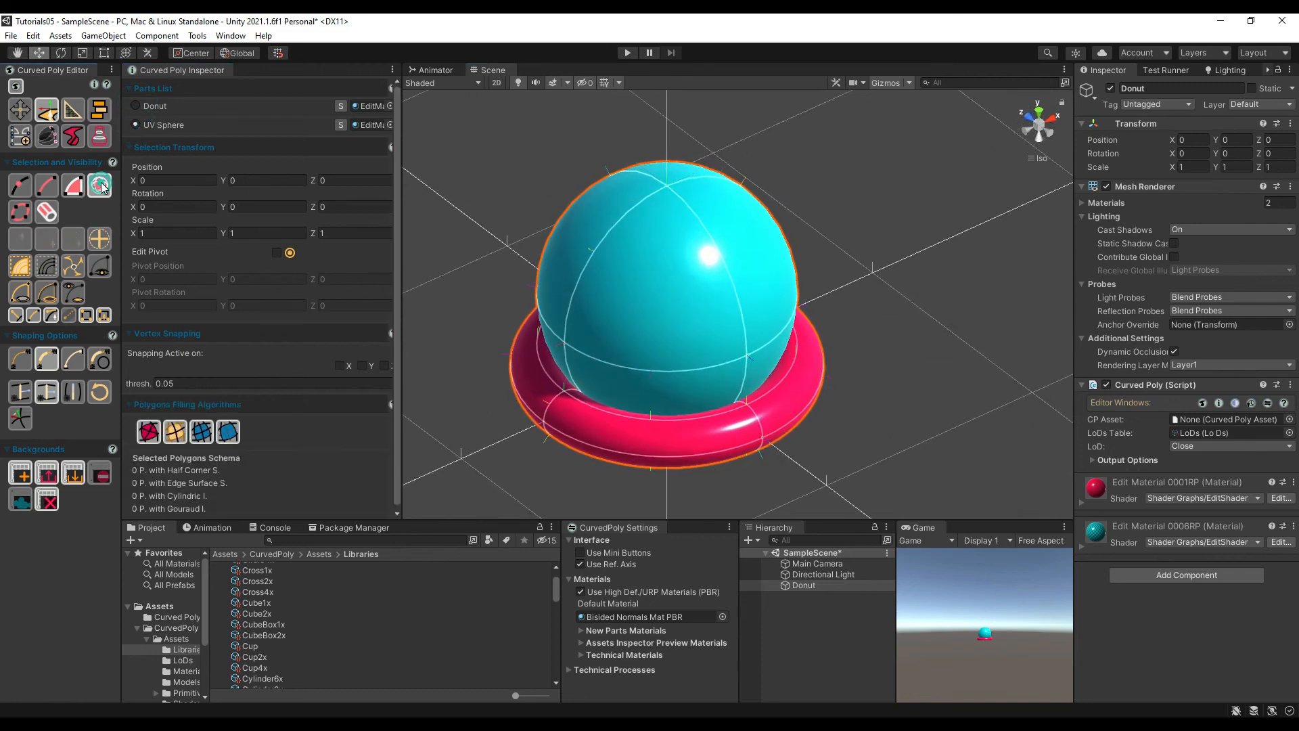
left_click(624, 461)
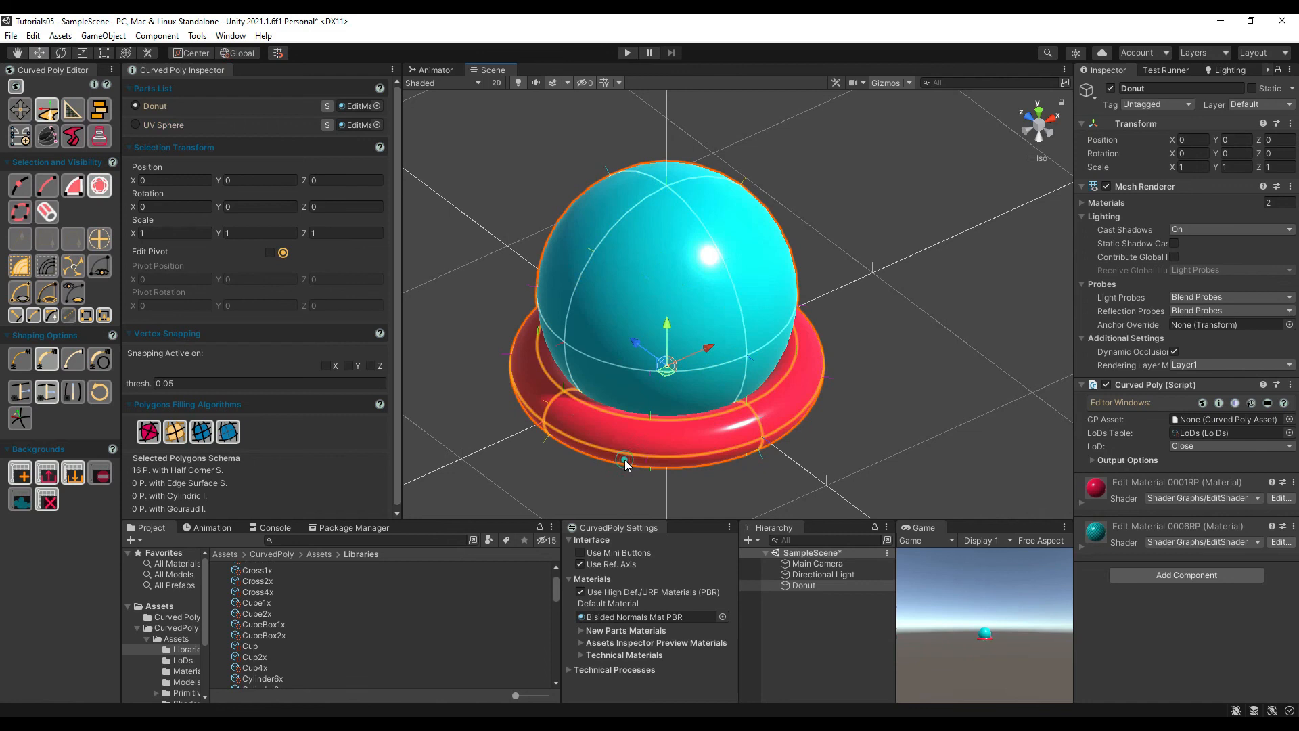
left_click(625, 280)
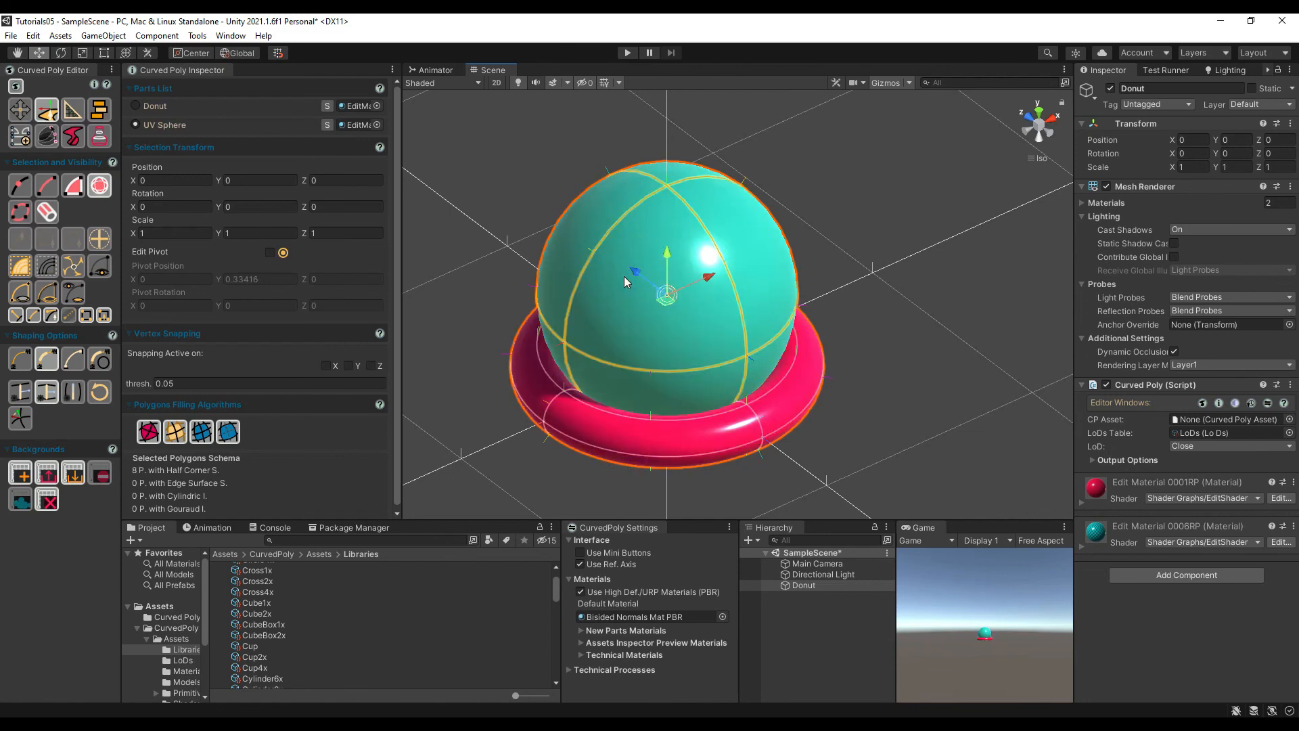
left_click(636, 447)
left_click(663, 269)
left_click(643, 449)
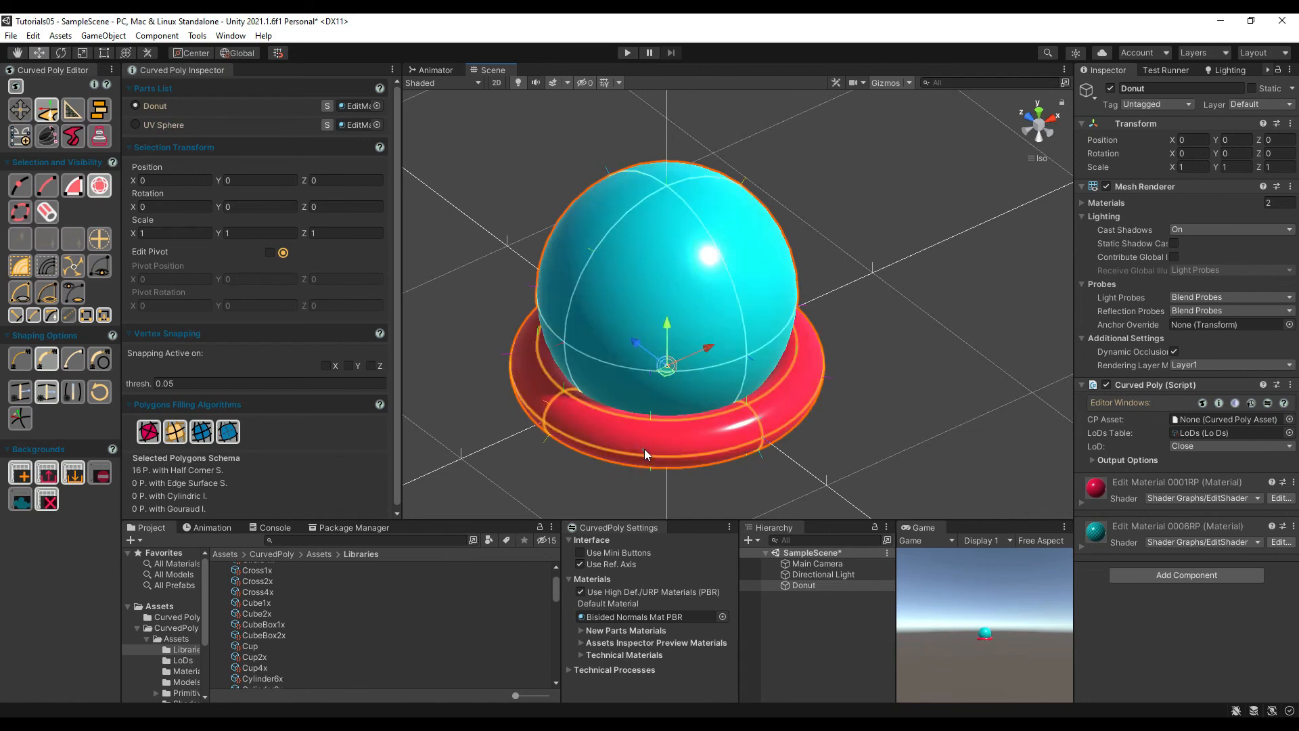
left_click(659, 265)
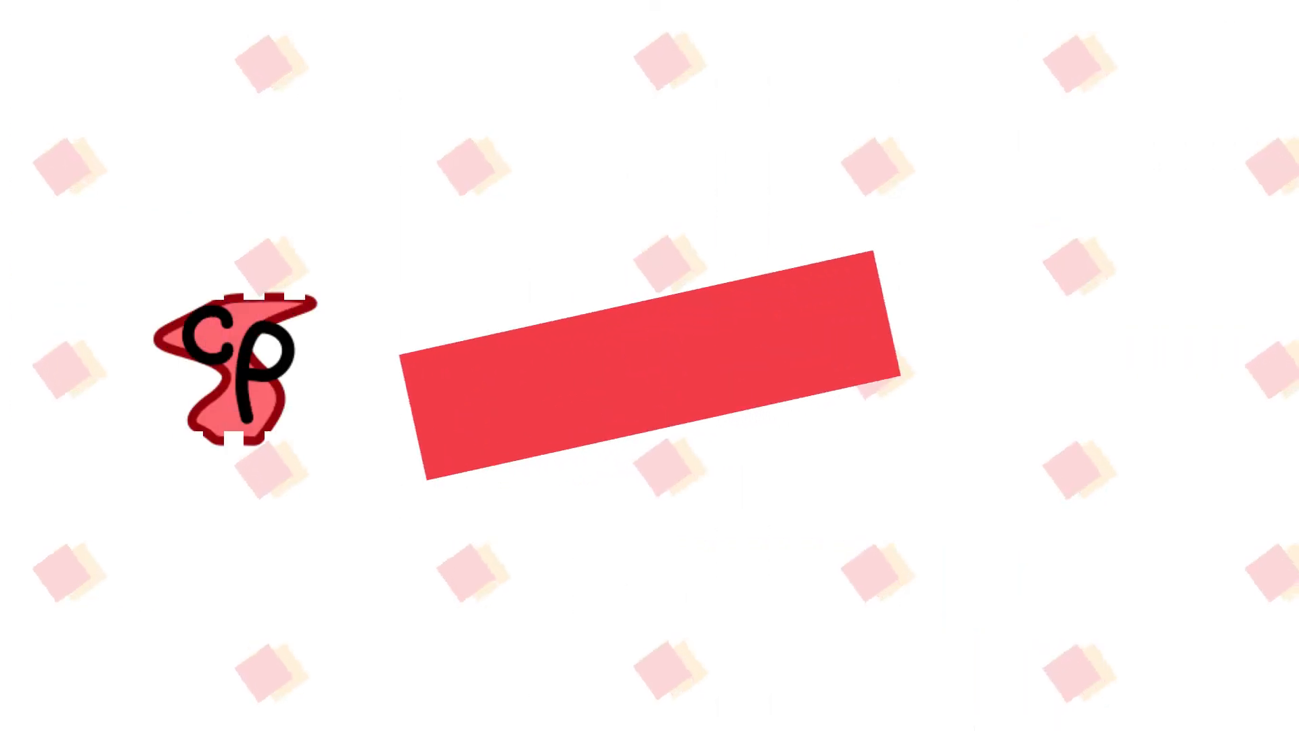